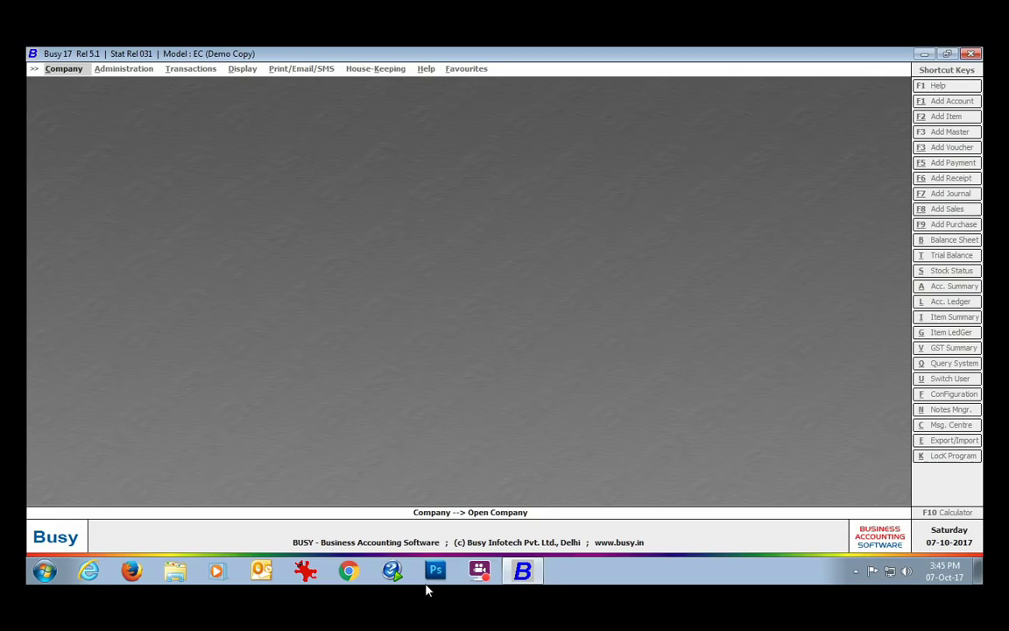
Open the SoftLock Registration form from Company > License Management.
{"action": "left_click", "coordinate": [58, 70]}
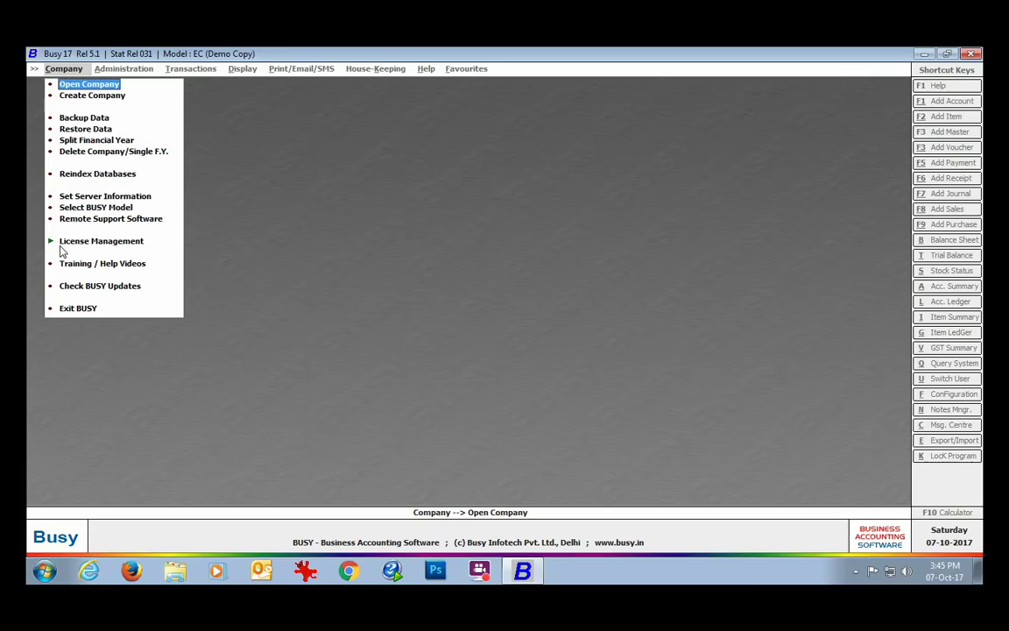
{"action": "left_click", "coordinate": [130, 244]}
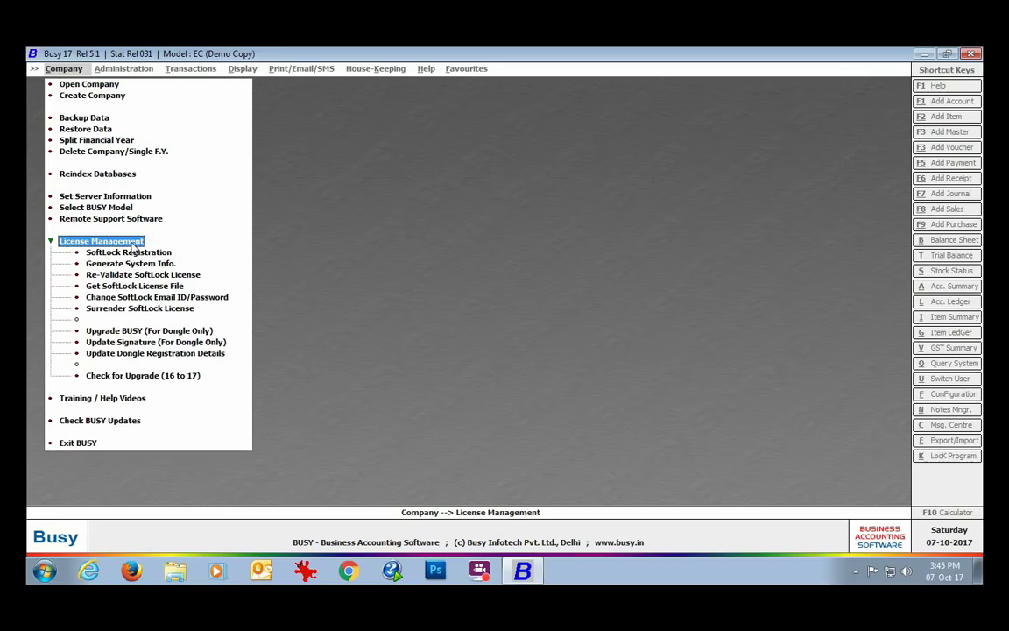
{"action": "left_click", "coordinate": [166, 252]}
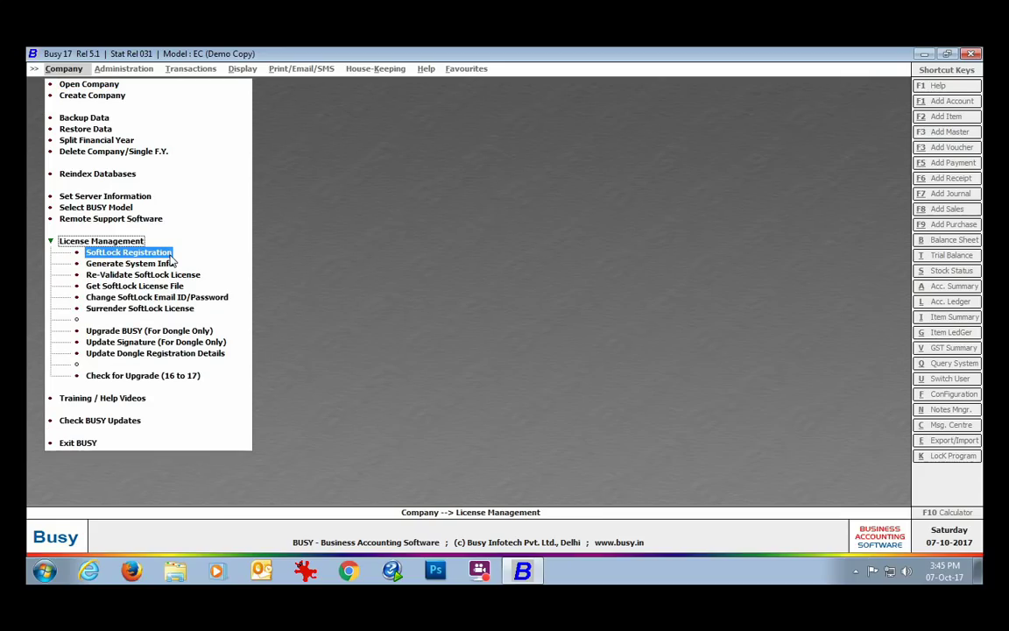
{"action": "left_click", "coordinate": [168, 252]}
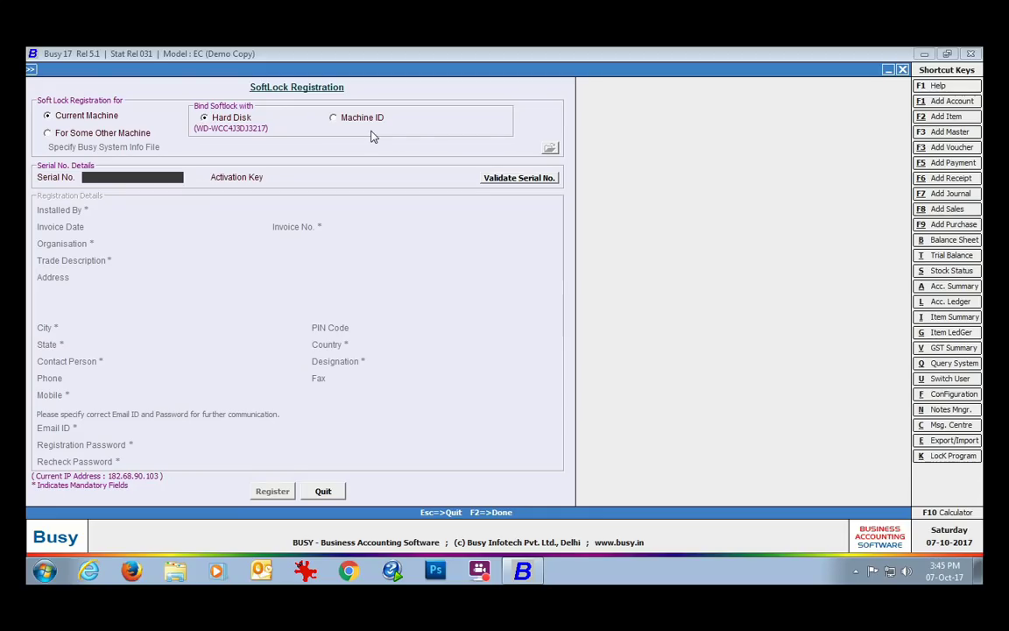
{"action": "left_click", "coordinate": [333, 118]}
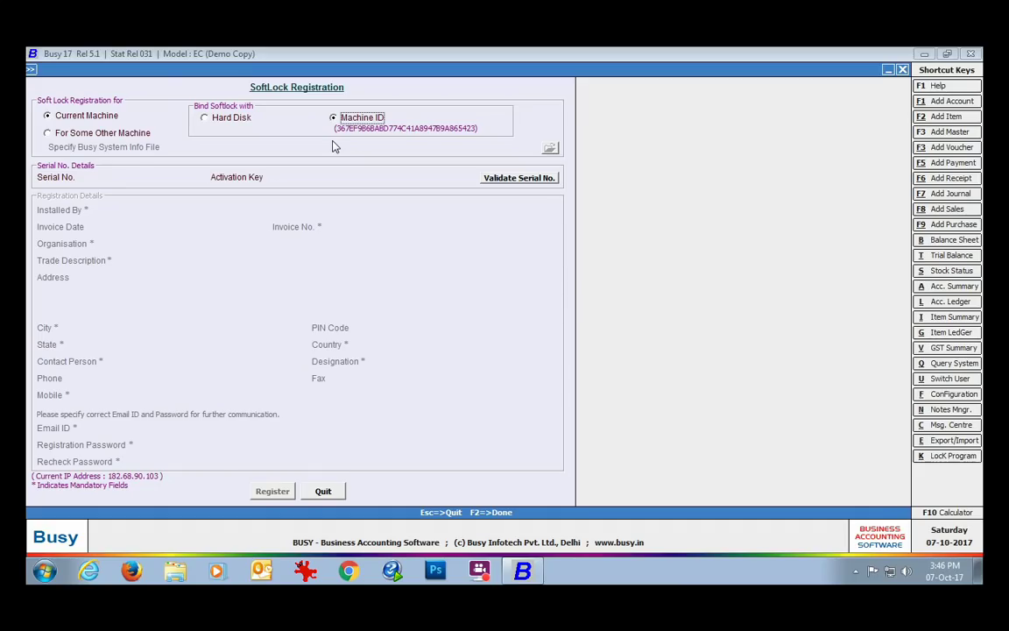
{"action": "key", "text": "Tab"}
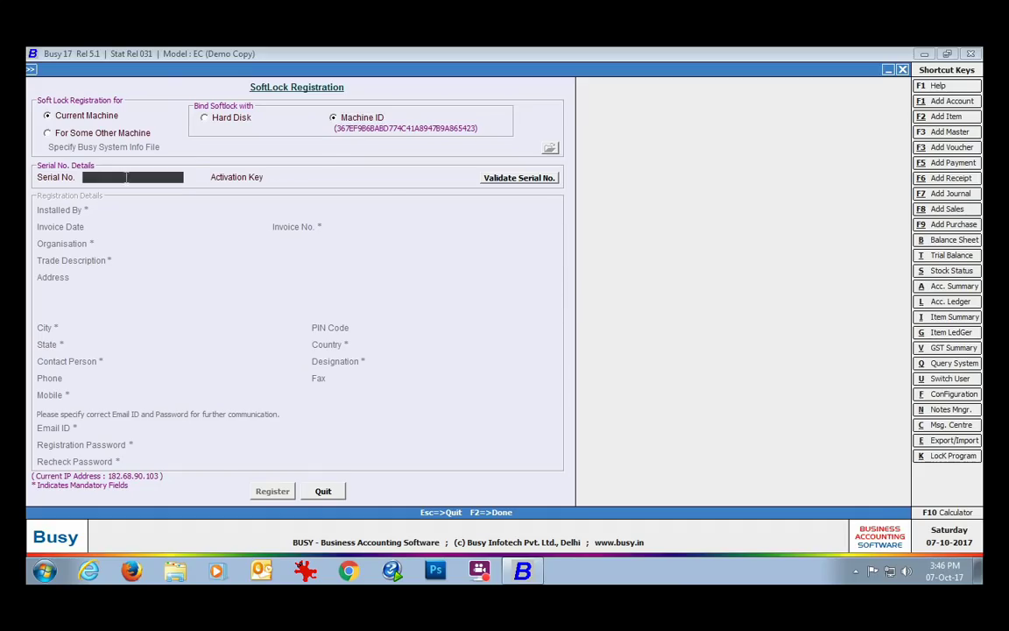
{"action": "type", "text": "13109045"}
{"action": "key", "text": "Return"}
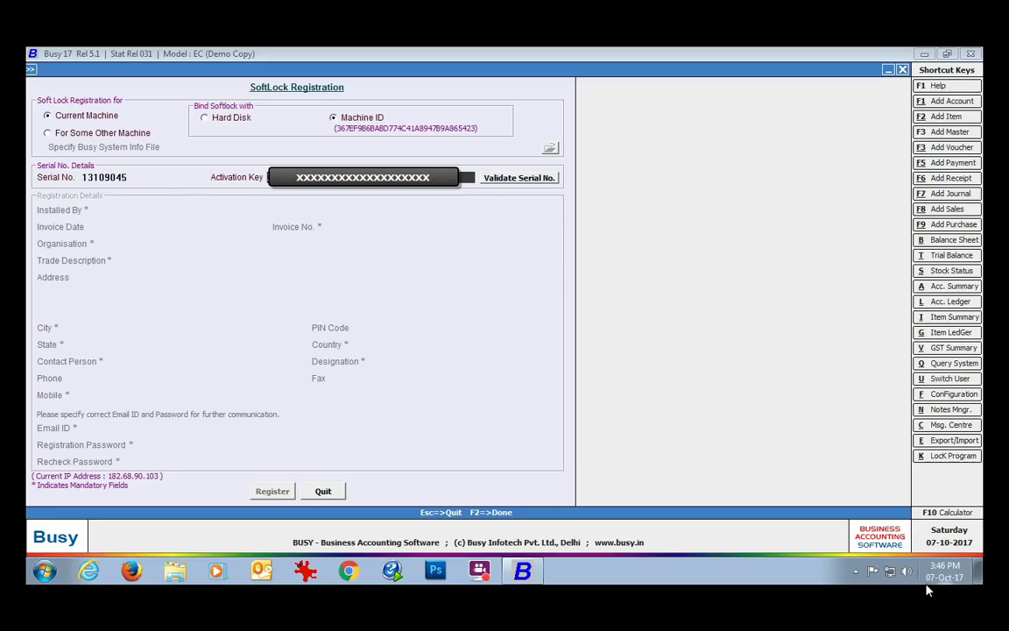
Validate the serial, then enter installer BUSY Infotech Pvt. Ltd., invoice number, organisation Mittal Traders, trade Trading.
{"action": "left_click", "coordinate": [525, 178]}
{"action": "type", "text": "BUSY Infotech Pvt. Ltd."}
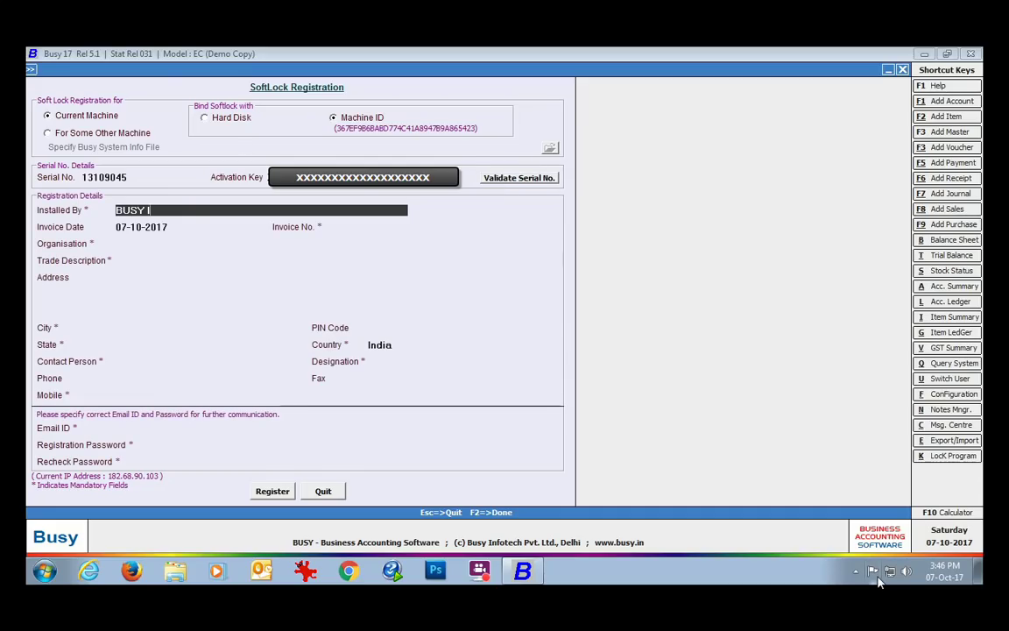
{"action": "key", "text": "Return"}
{"action": "type", "text": "001"}
{"action": "key", "text": "Return"}
{"action": "type", "text": "Mittal Traders"}
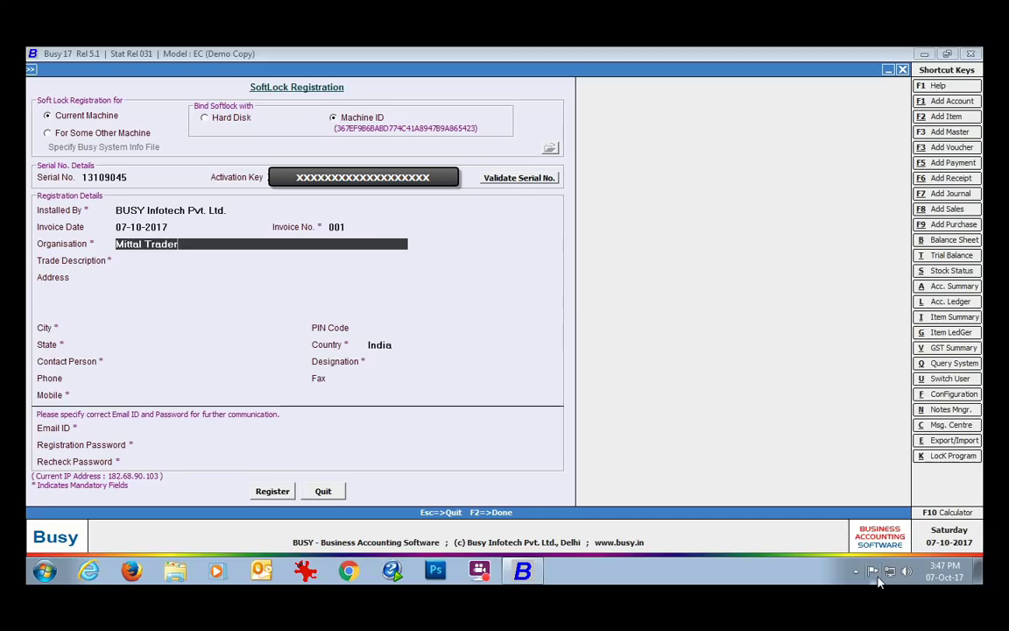
{"action": "key", "text": "Return"}
{"action": "type", "text": "Trading"}
{"action": "key", "text": "Return"}
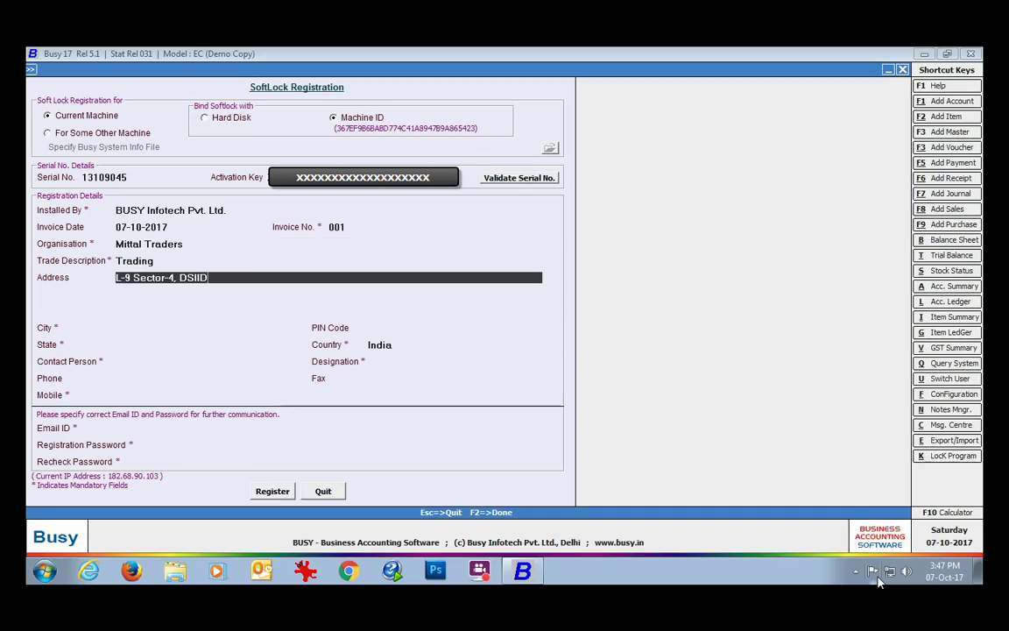
Fill in the two address lines, city Delhi, PIN code and state Delhi.
{"action": "key", "text": "Return"}
{"action": "type", "text": "Bawana"}
{"action": "key", "text": "Return"}
{"action": "key", "text": "Return"}
{"action": "type", "text": "Delhi"}
{"action": "key", "text": "Return"}
{"action": "type", "text": "110039"}
{"action": "key", "text": "Return"}
{"action": "type", "text": "delhi"}
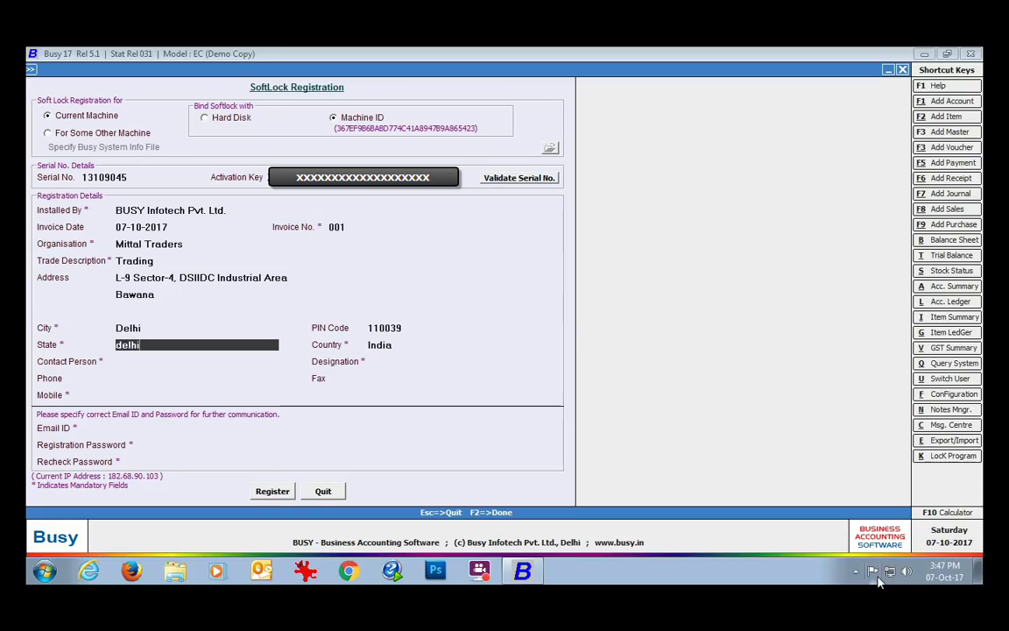
Enter the contact person's name, designation Prop., and the phone and mobile numbers.
{"action": "key", "text": "Return"}
{"action": "key", "text": "Return"}
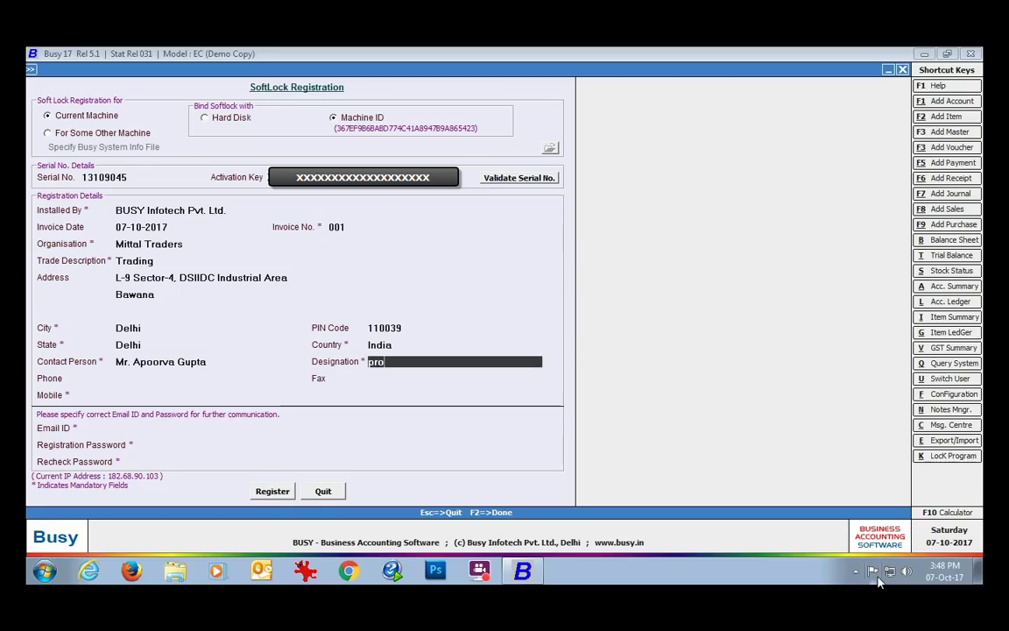
{"action": "type", "text": "Prop."}
{"action": "key", "text": "Return"}
{"action": "key", "text": "Return"}
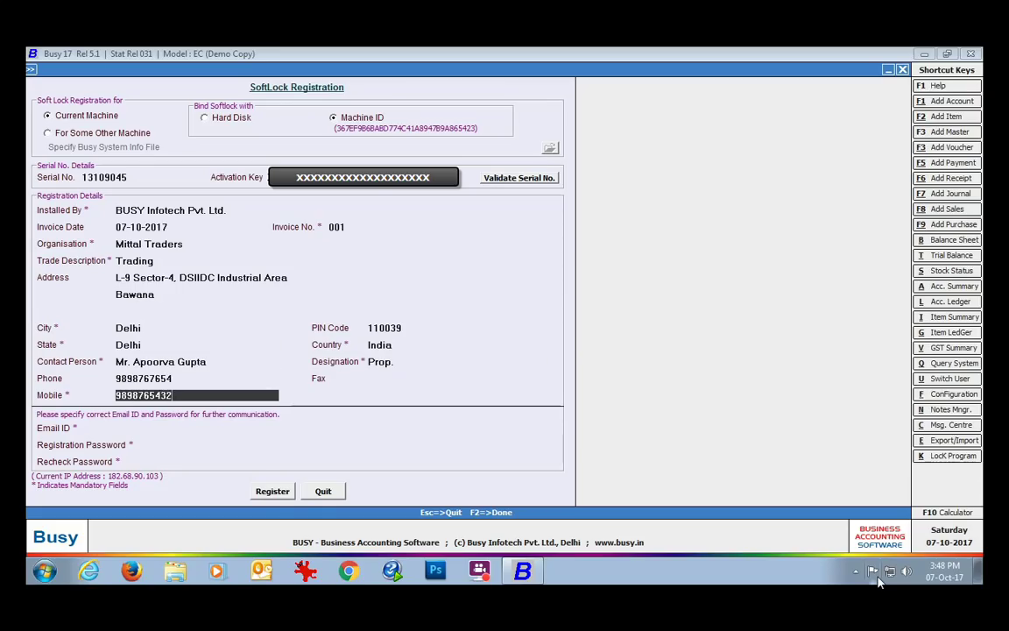
{"action": "key", "text": "Return"}
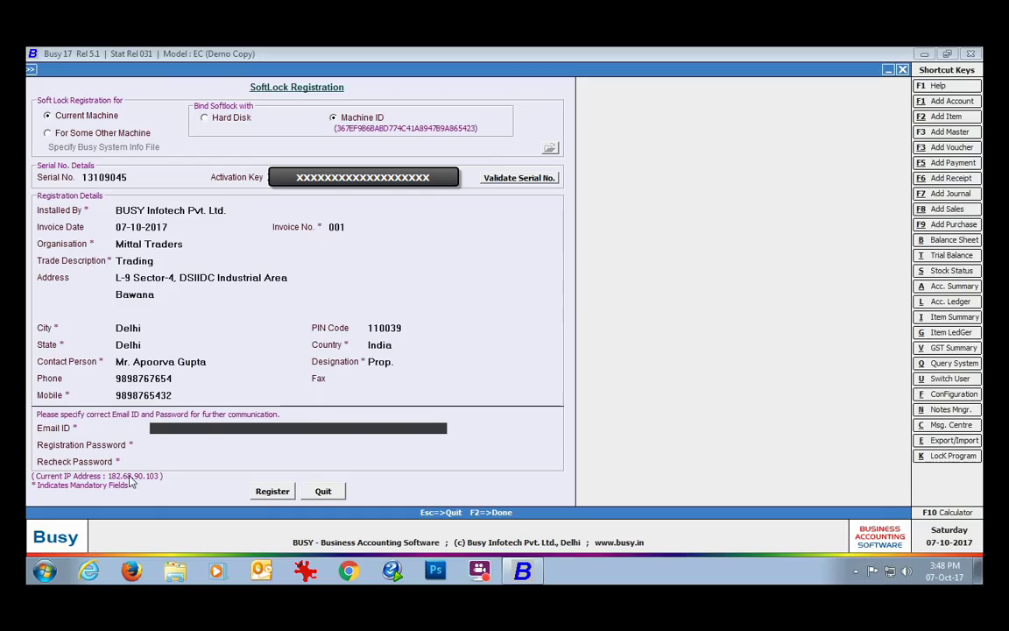
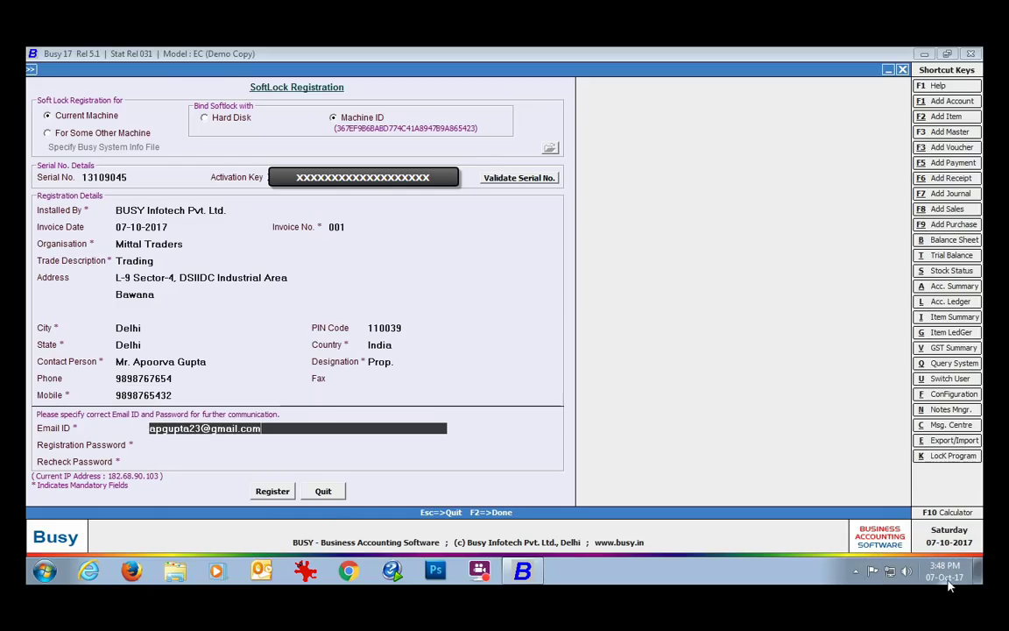
Enter the contact's e-mail address and type the registration password twice.
{"action": "key", "text": "Return"}
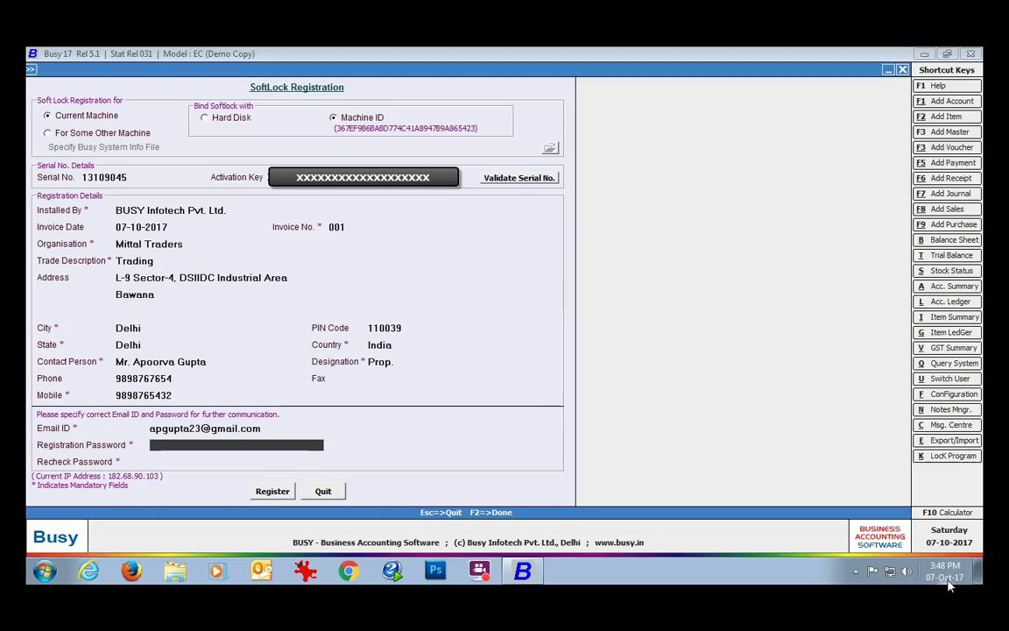
{"action": "type", "text": "12345678"}
{"action": "key", "text": "Return"}
{"action": "type", "text": "12345678"}
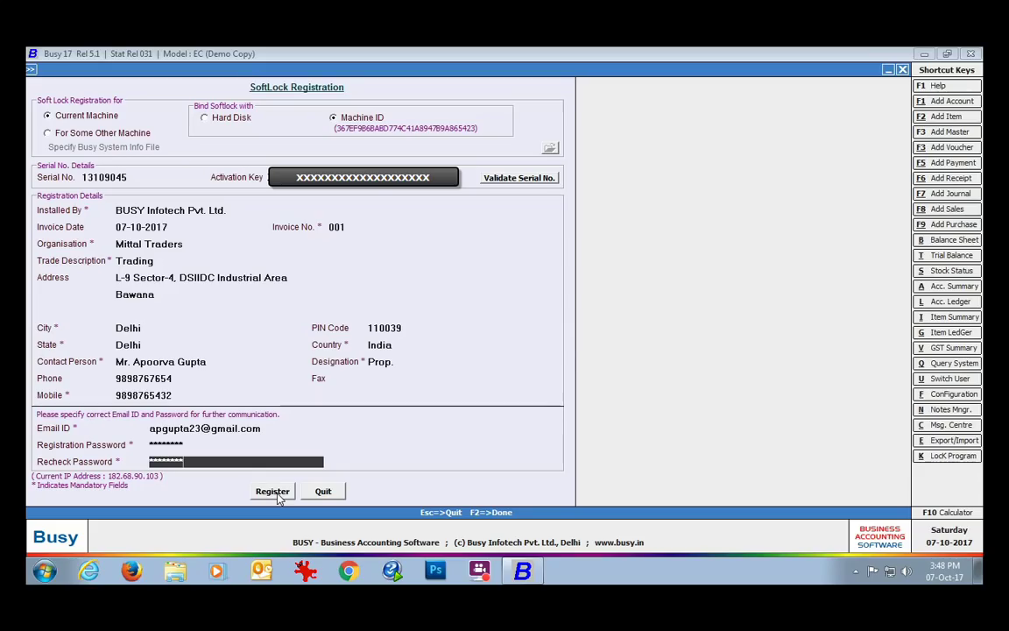
Submit the SoftLock registration, confirm the e-mail and registration prompts, then bring up Gmail.
{"action": "left_click", "coordinate": [273, 492]}
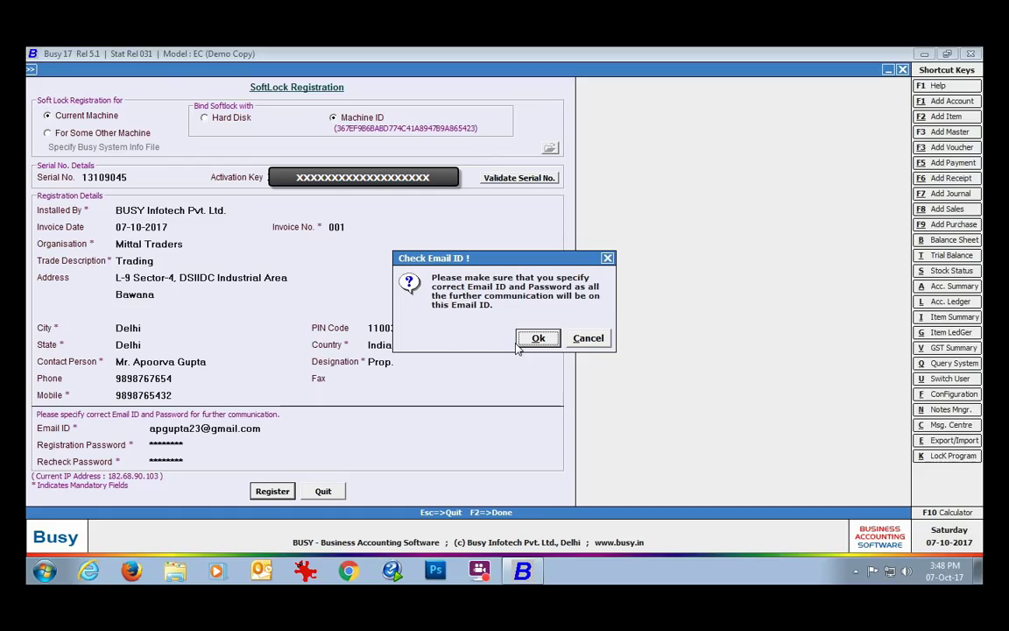
{"action": "left_click", "coordinate": [531, 342]}
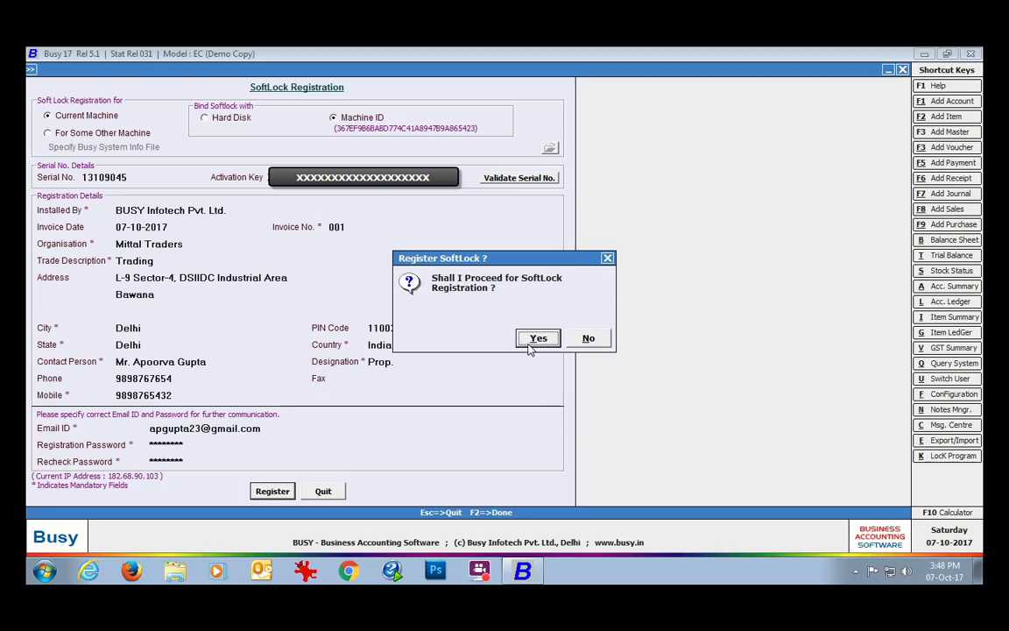
{"action": "left_click", "coordinate": [529, 343]}
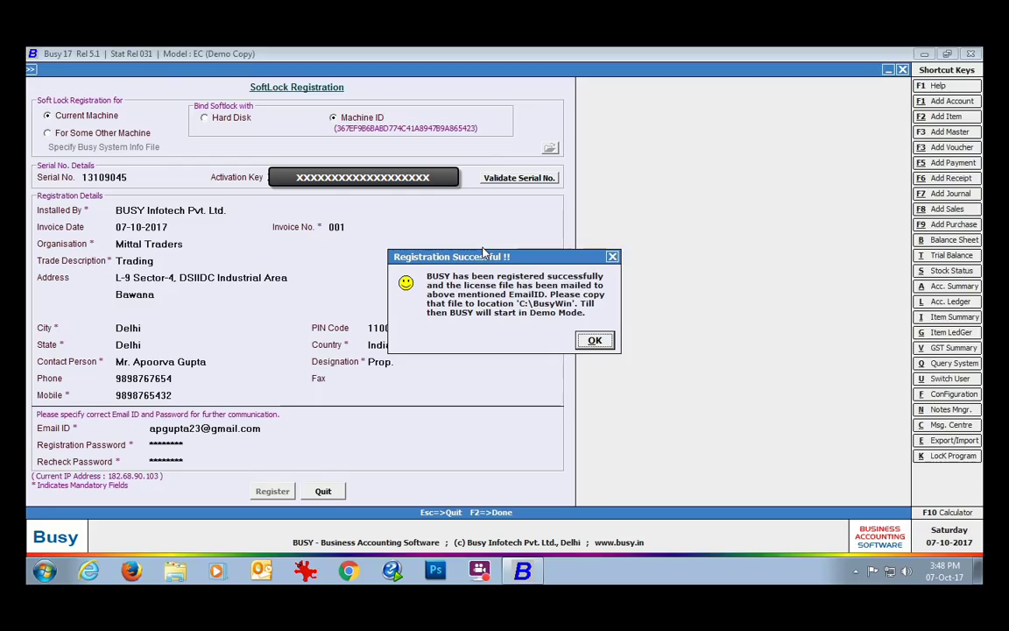
{"action": "left_click", "coordinate": [595, 342]}
{"action": "left_click", "coordinate": [347, 570]}
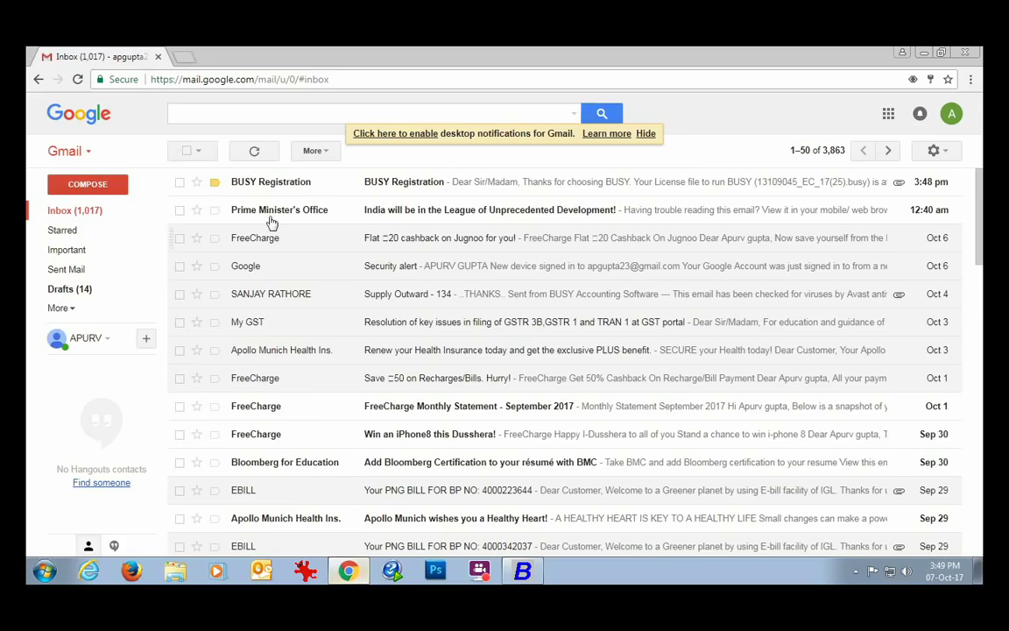
{"action": "left_click", "coordinate": [419, 181]}
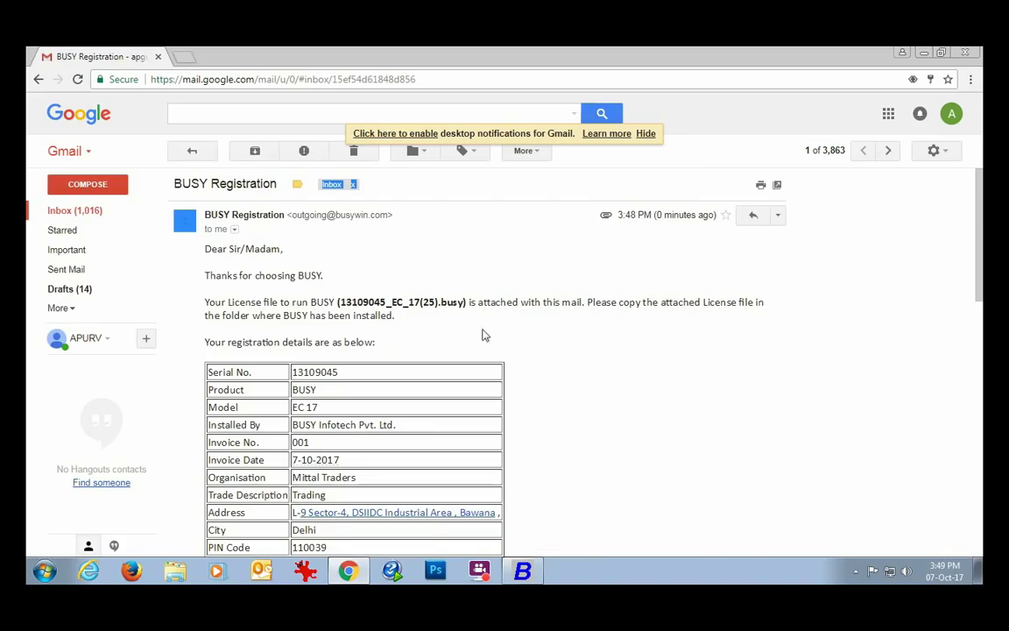
{"action": "scroll", "coordinate": [536, 286], "scroll_direction": "down", "scroll_amount": 1}
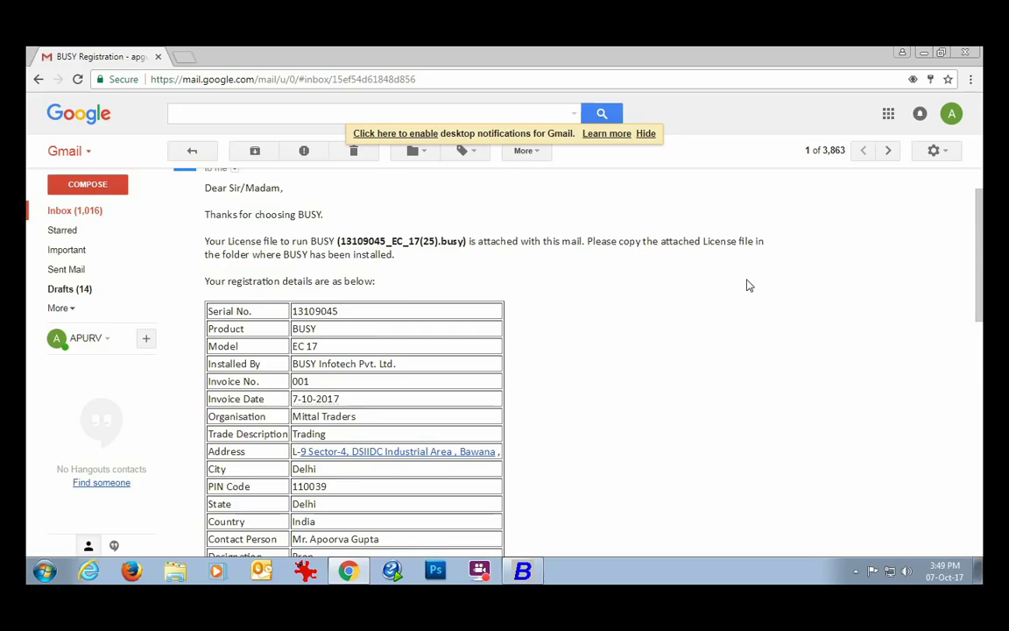
{"action": "left_click_drag", "start_coordinate": [978, 271], "coordinate": [974, 444]}
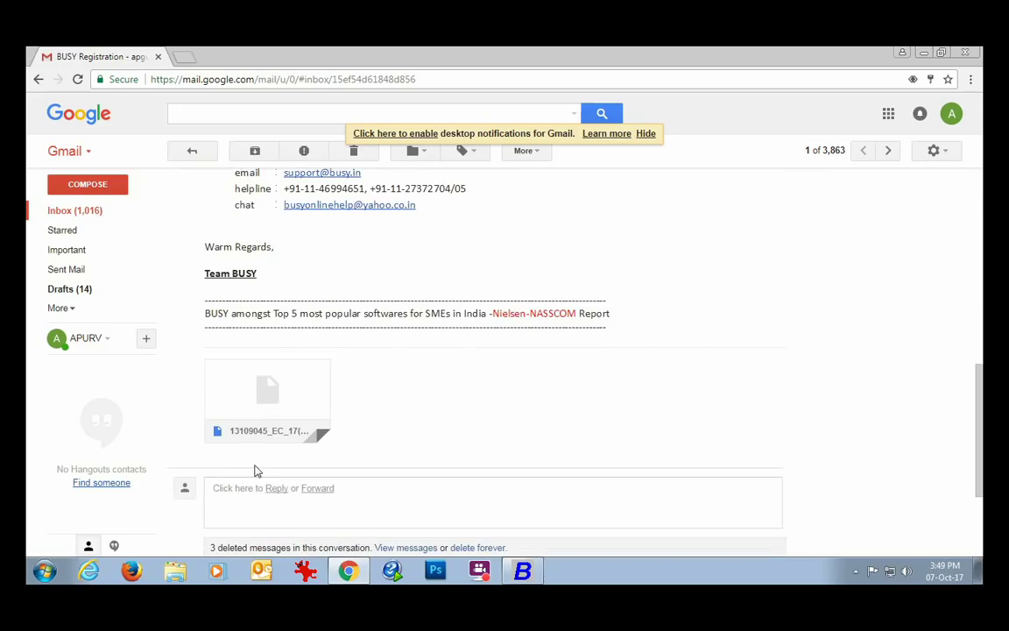
{"action": "mouse_move", "coordinate": [226, 444]}
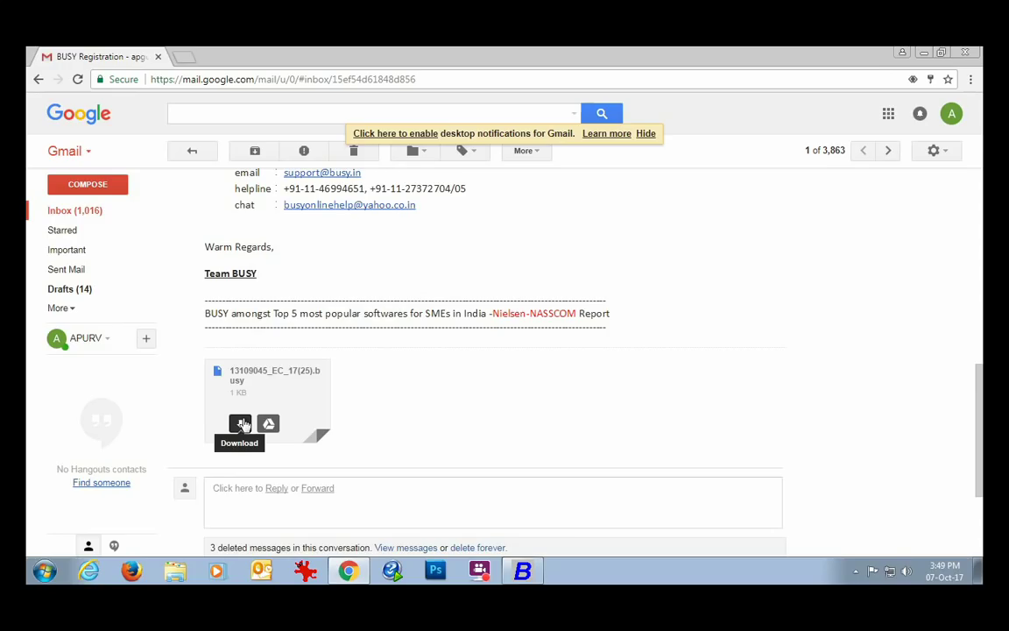
{"action": "left_click", "coordinate": [242, 424]}
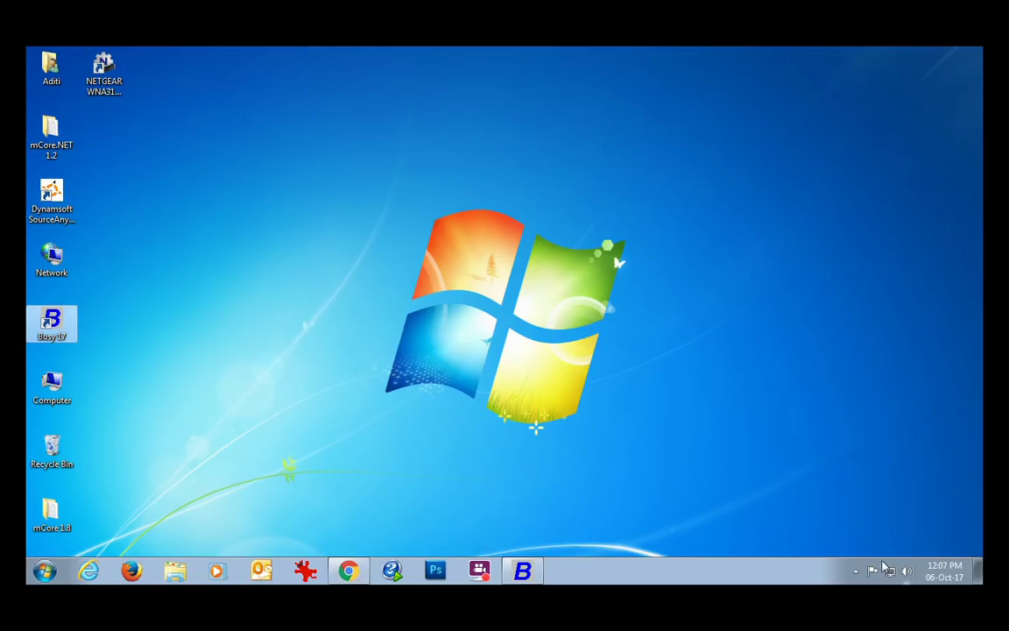
Copy 13109045_EC_17(25).busy from Downloads and paste it into C:\BusyWin.
{"action": "double_click", "coordinate": [51, 385]}
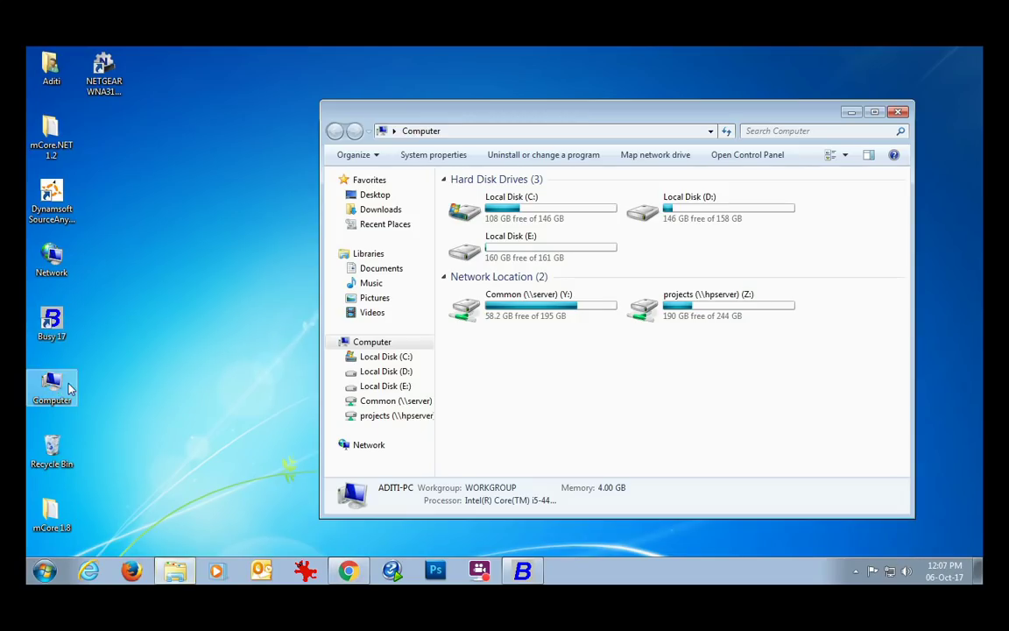
{"action": "left_click", "coordinate": [378, 210]}
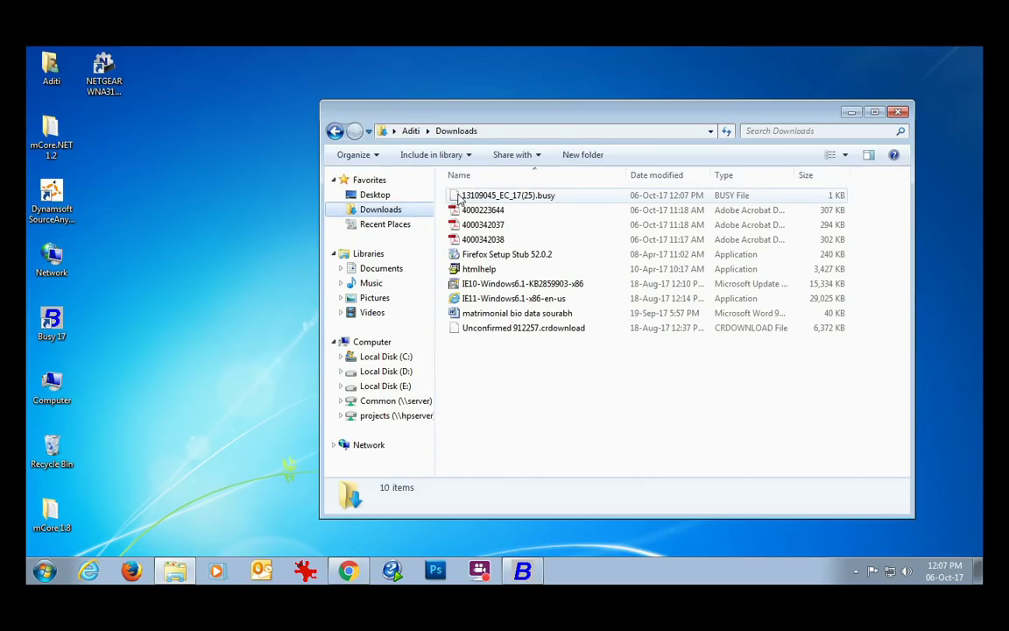
{"action": "left_click", "coordinate": [459, 198]}
{"action": "right_click", "coordinate": [463, 196]}
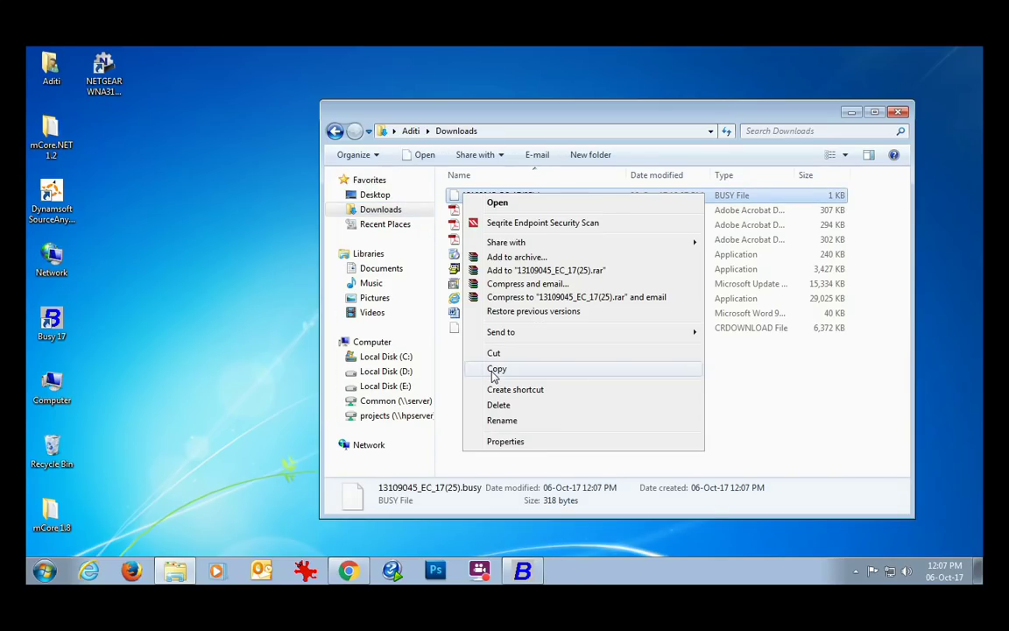
{"action": "left_click", "coordinate": [495, 369]}
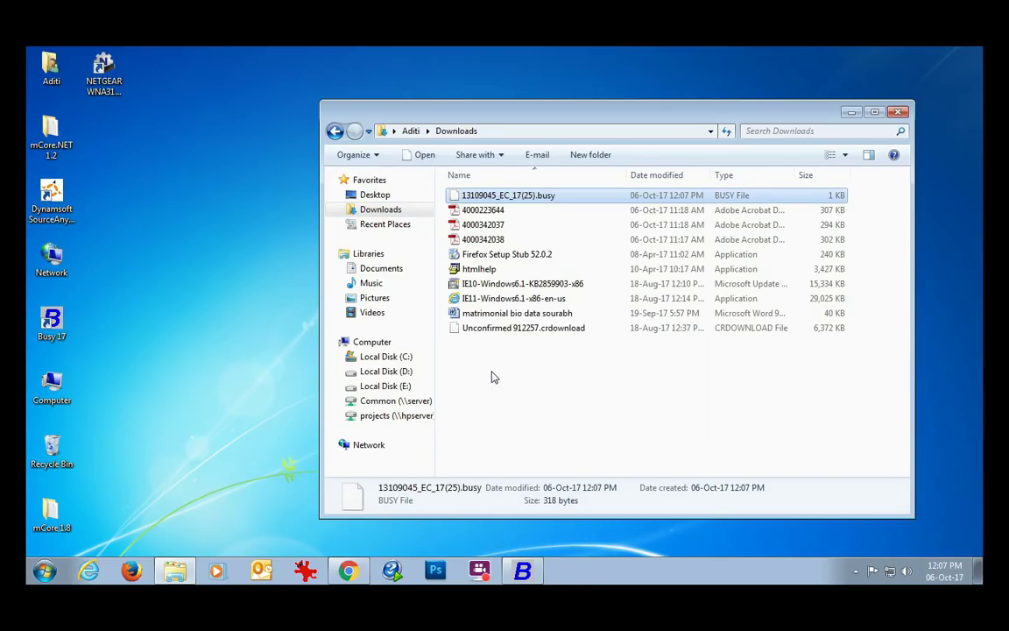
{"action": "left_click", "coordinate": [376, 357]}
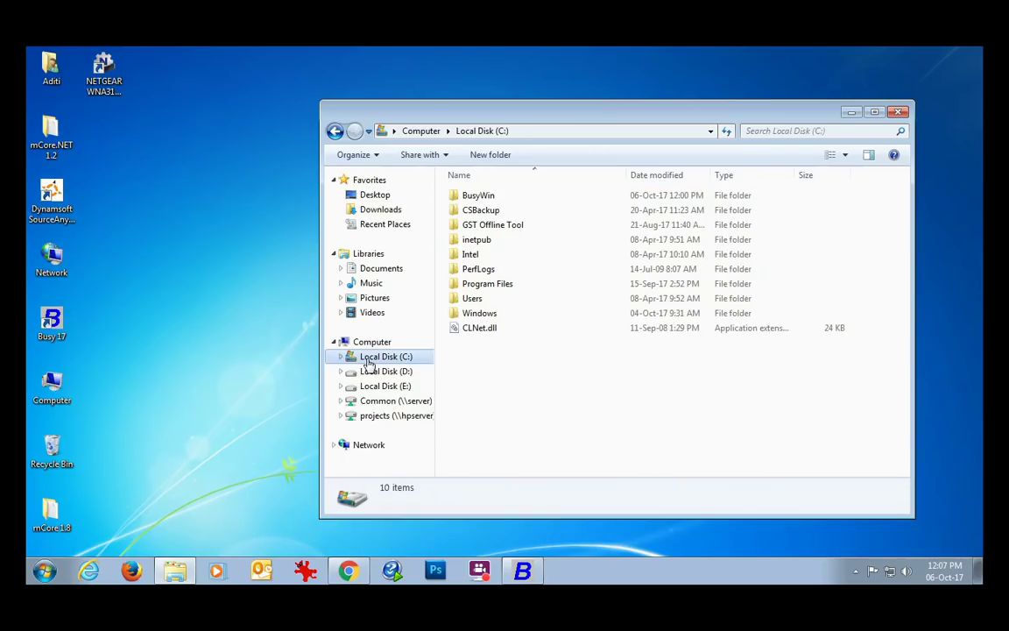
{"action": "double_click", "coordinate": [487, 196]}
{"action": "right_click", "coordinate": [841, 198]}
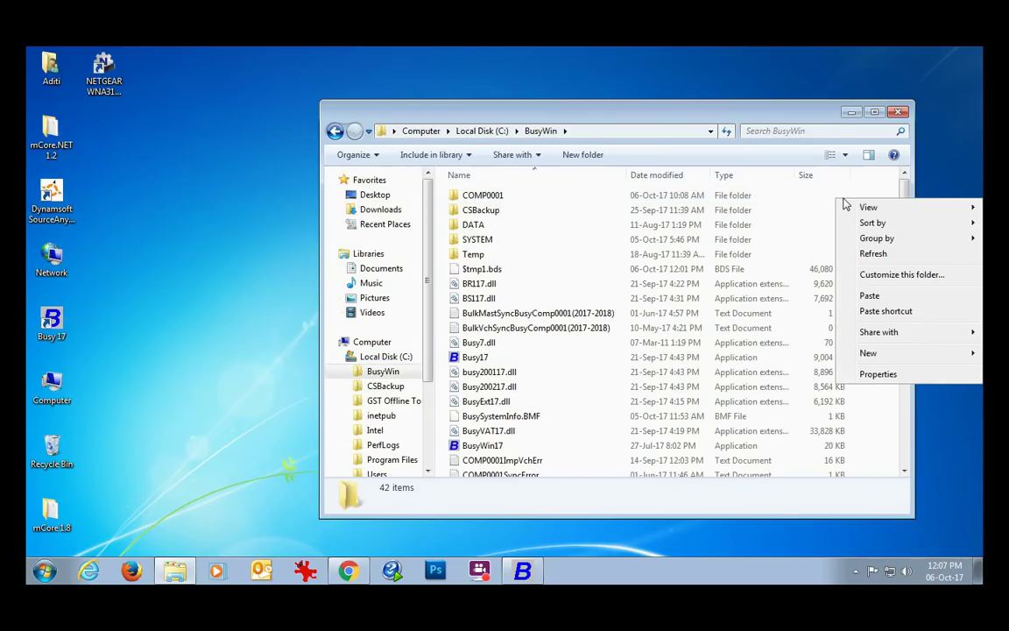
{"action": "left_click", "coordinate": [858, 294]}
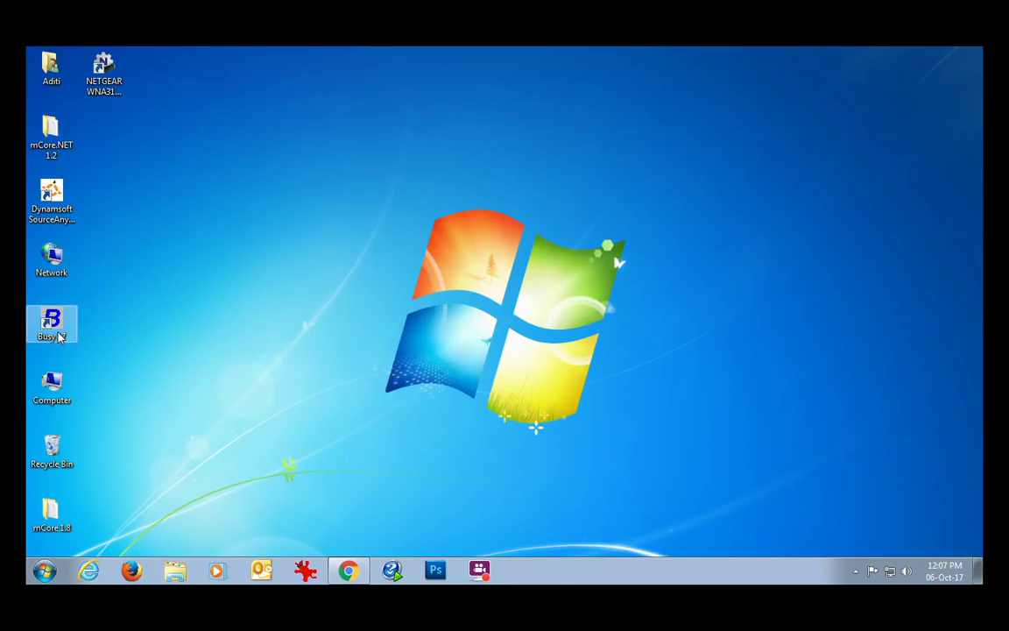
Launch Busy17 and accept the valid SoftLock message (Enterprise Edition, 25 counts).
{"action": "double_click", "coordinate": [51, 324]}
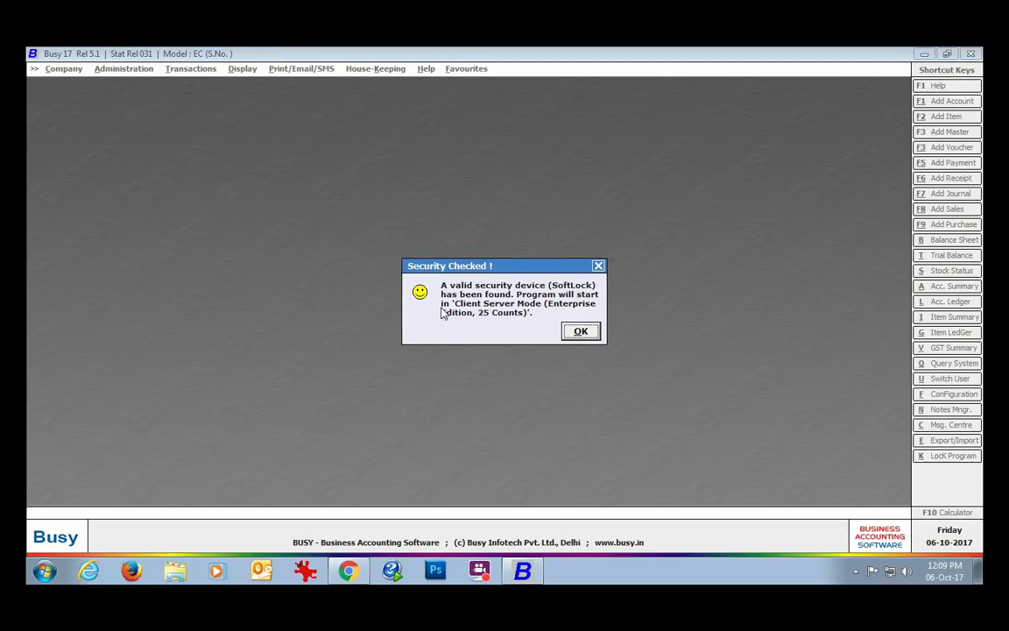
{"action": "left_click", "coordinate": [587, 332]}
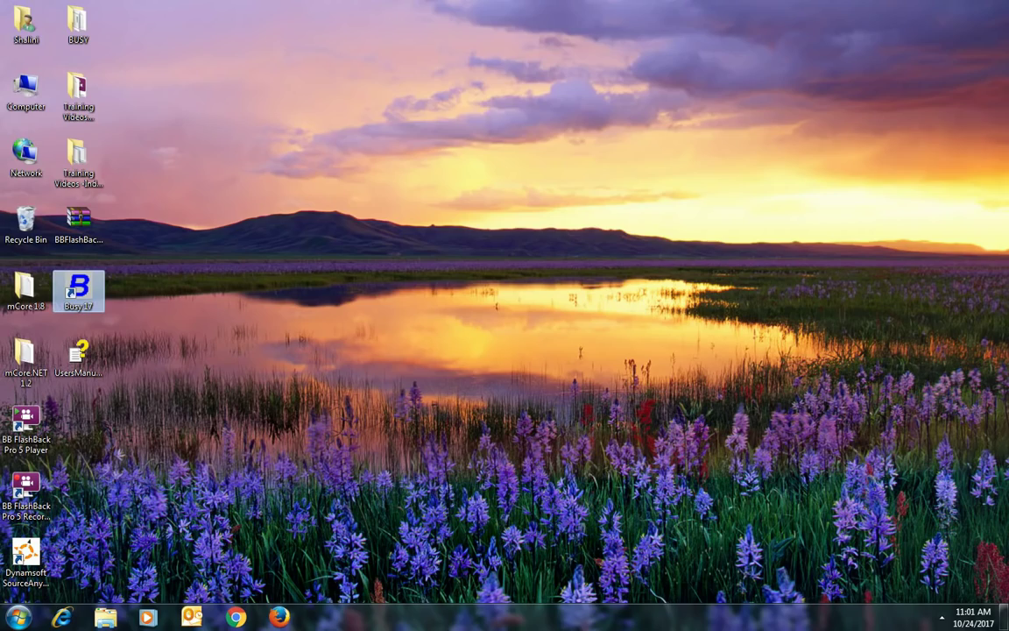
Relaunch Busy 17 and generate BusySystemInfo.BMF in C:\BusyWin via Generate System Info.
{"action": "double_click", "coordinate": [80, 289]}
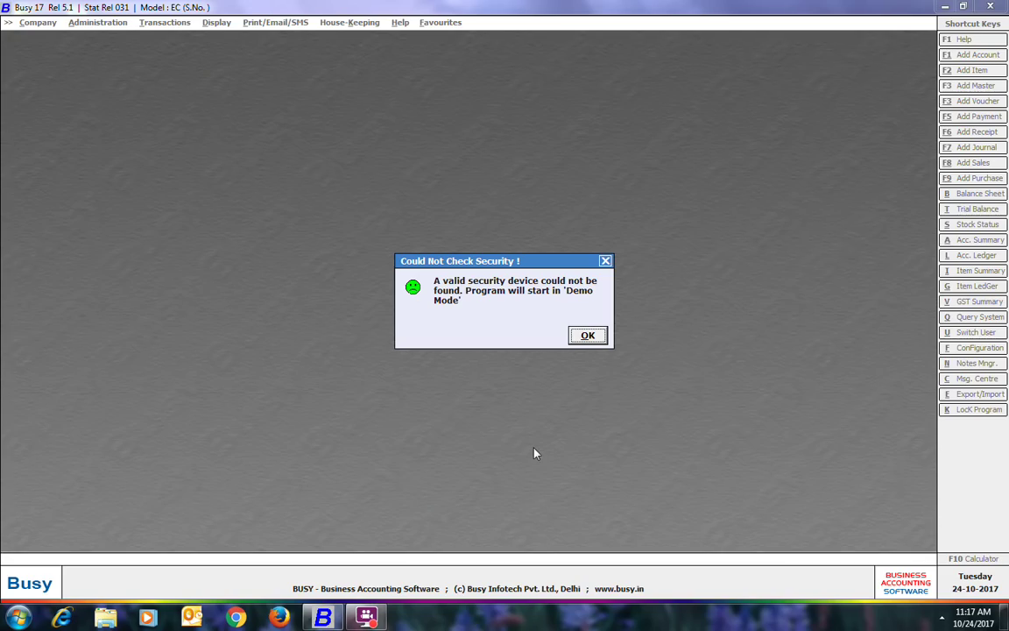
{"action": "left_click", "coordinate": [603, 334]}
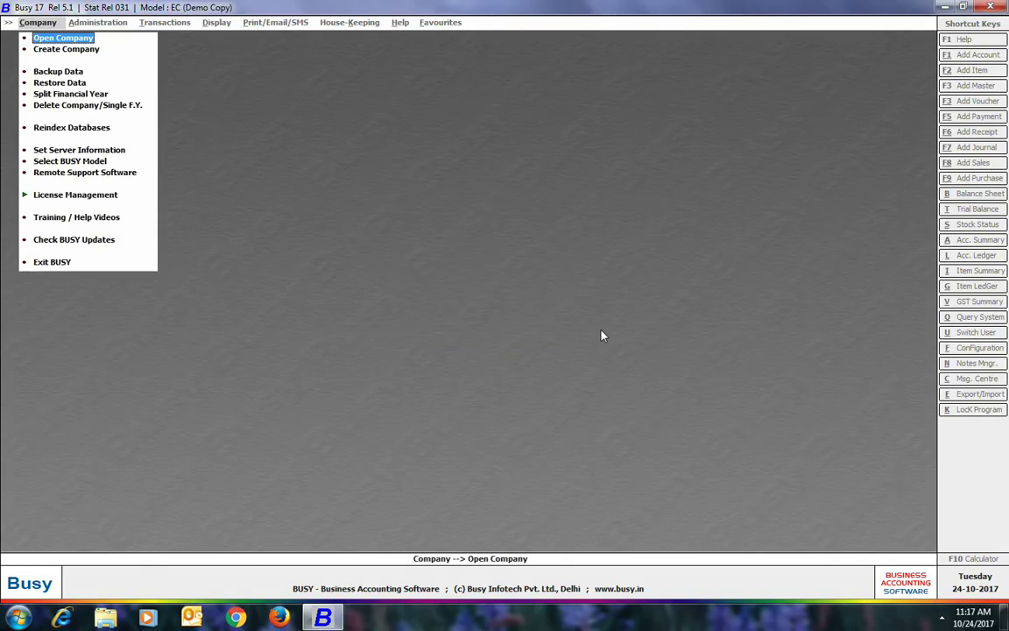
{"action": "left_click", "coordinate": [116, 195]}
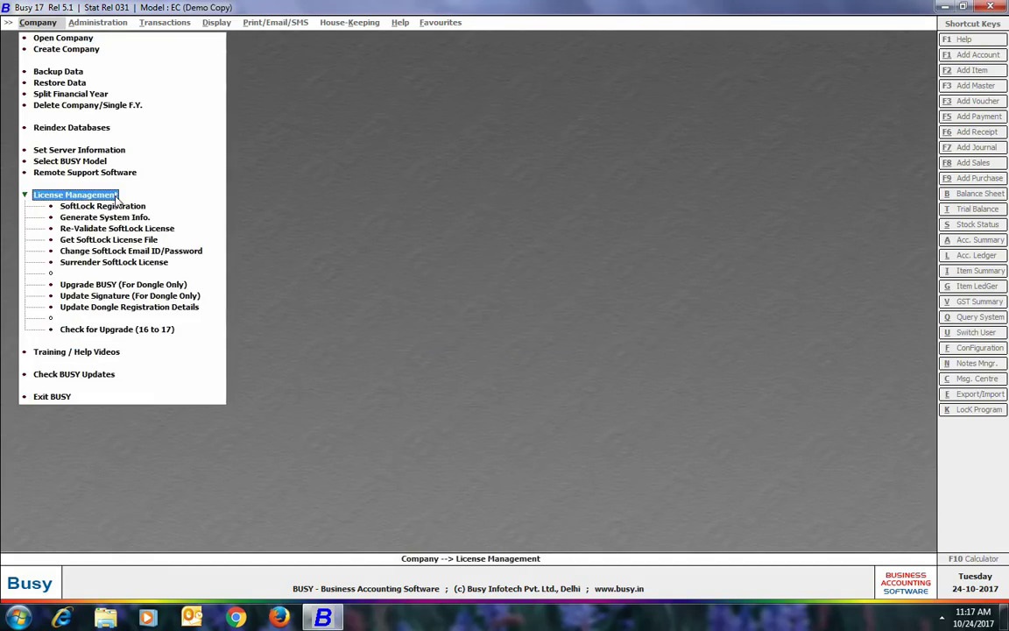
{"action": "left_click", "coordinate": [111, 219]}
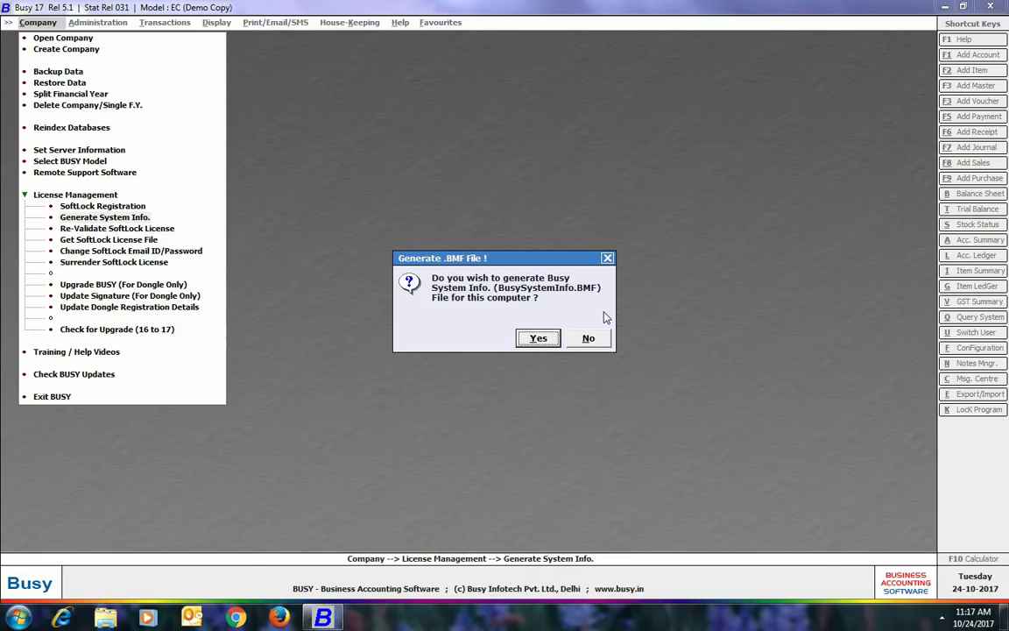
{"action": "left_click", "coordinate": [536, 338]}
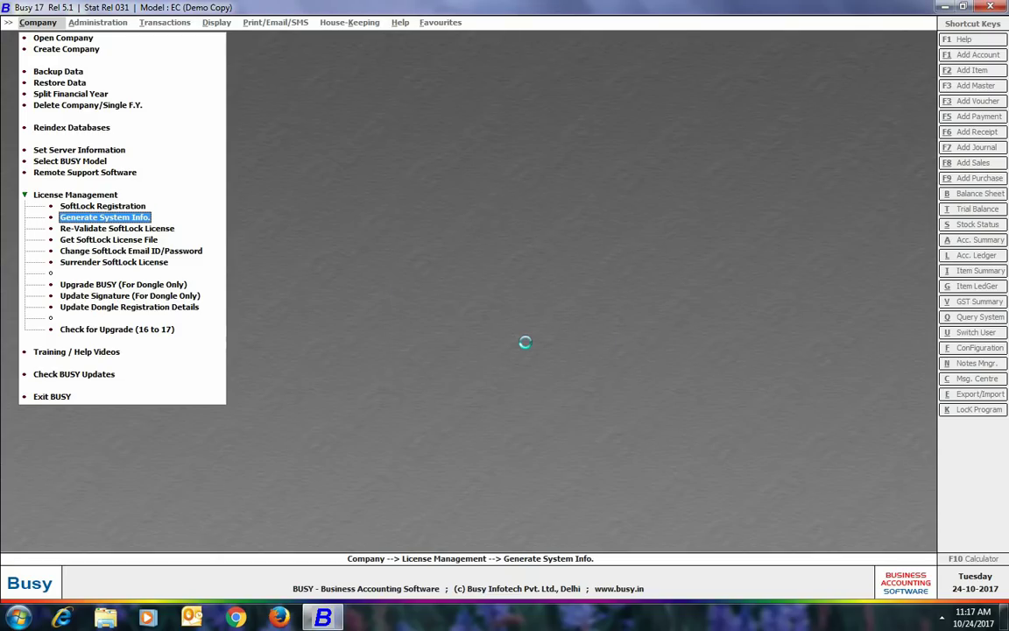
{"action": "left_click", "coordinate": [588, 338]}
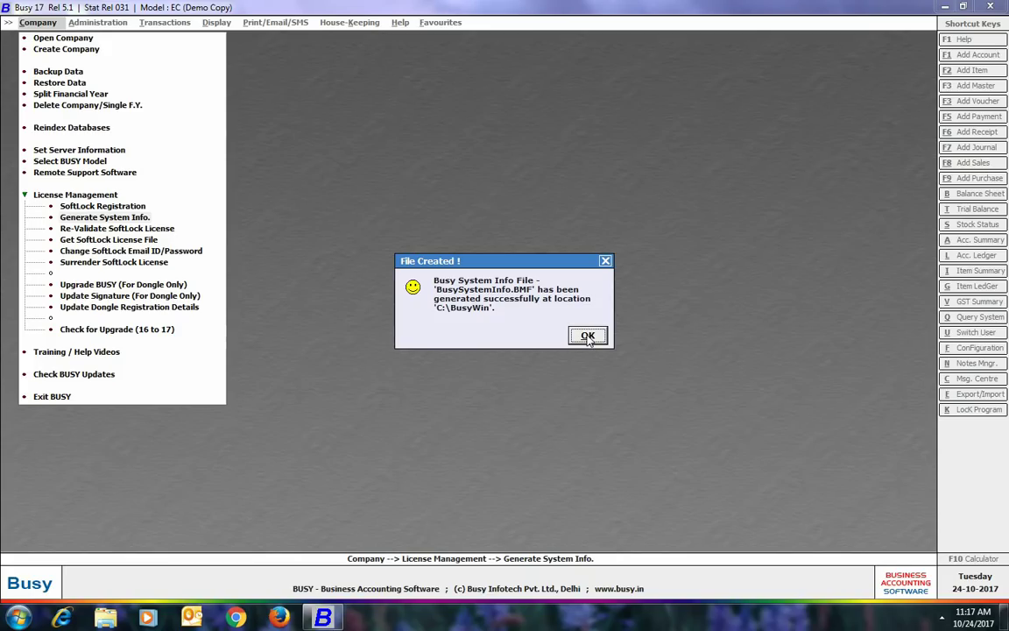
{"action": "left_click", "coordinate": [588, 338]}
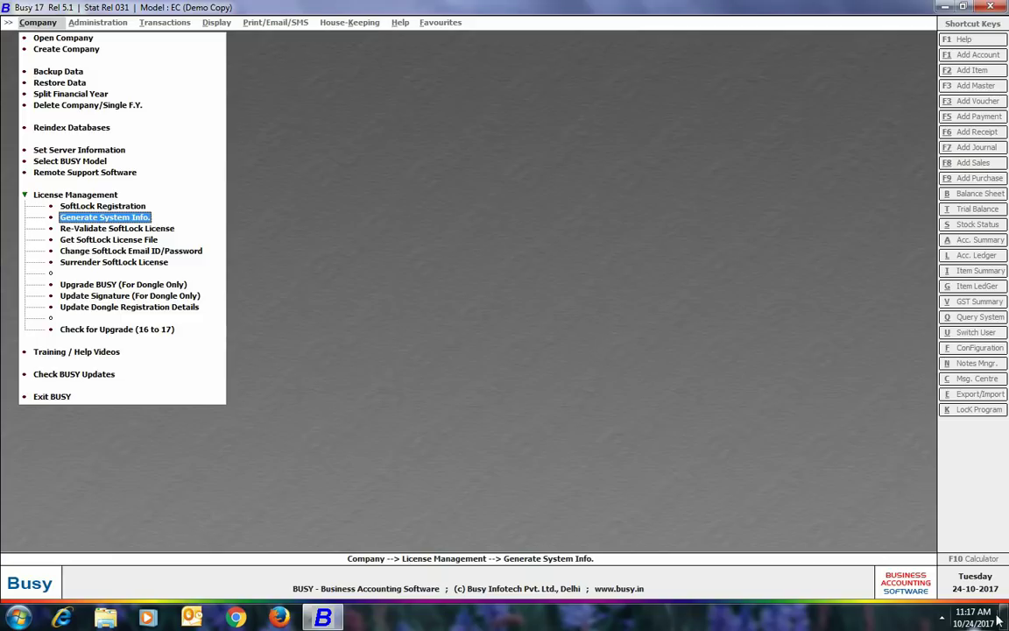
{"action": "left_click", "coordinate": [1003, 618]}
Copy BusySystemInfo.BMF out of C:\BusyWin.
{"action": "double_click", "coordinate": [25, 89]}
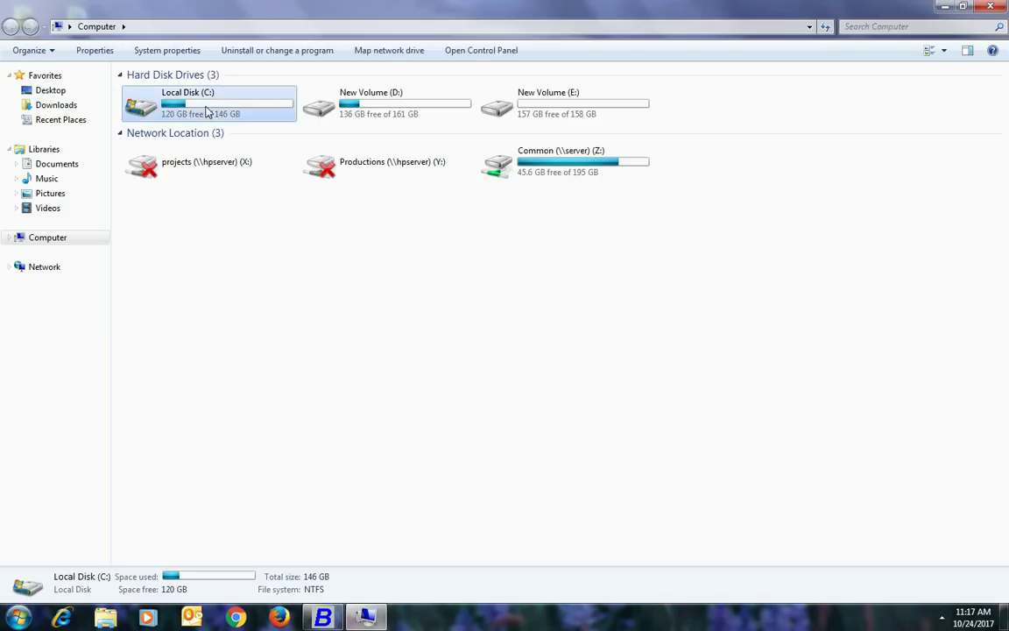
{"action": "double_click", "coordinate": [208, 110]}
{"action": "double_click", "coordinate": [157, 91]}
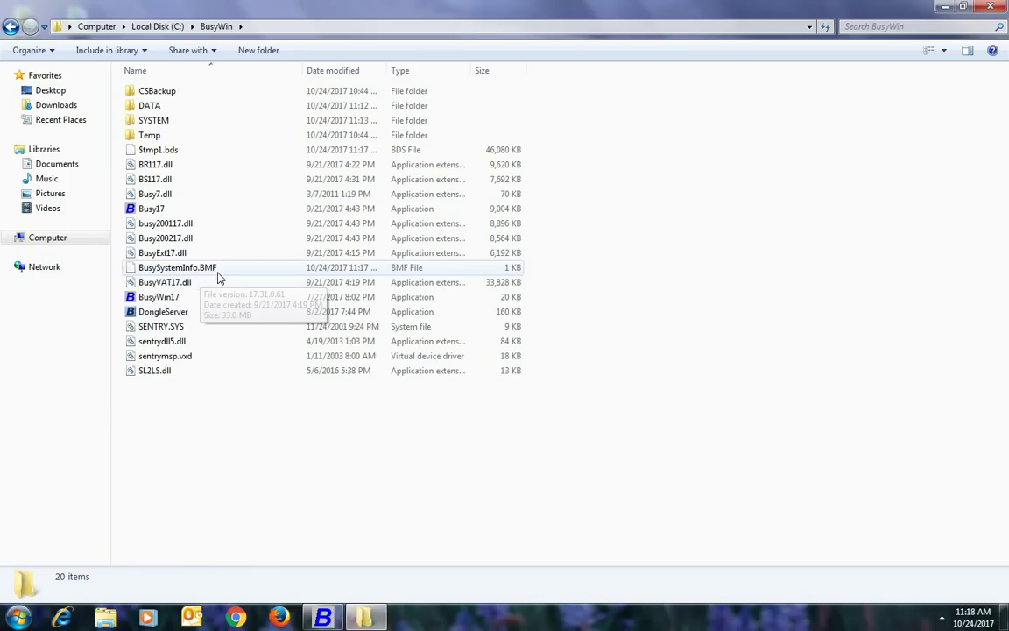
{"action": "right_click", "coordinate": [151, 268]}
{"action": "left_click", "coordinate": [188, 426]}
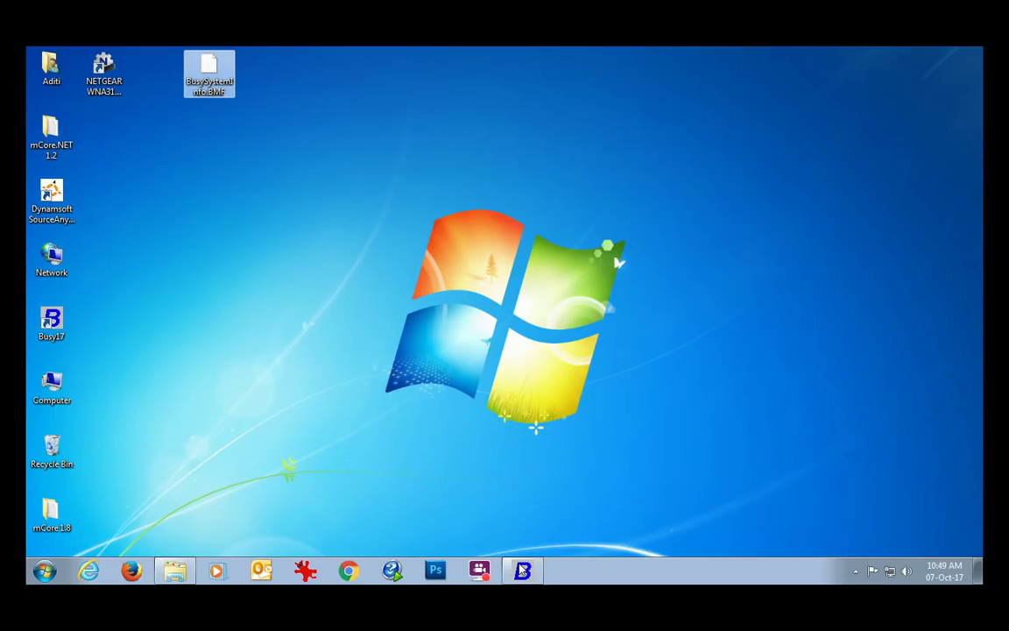
Set SoftLock Registration to For Some Other Machine and load BusySystemInfo.BMF from the Desktop.
{"action": "left_click", "coordinate": [523, 574]}
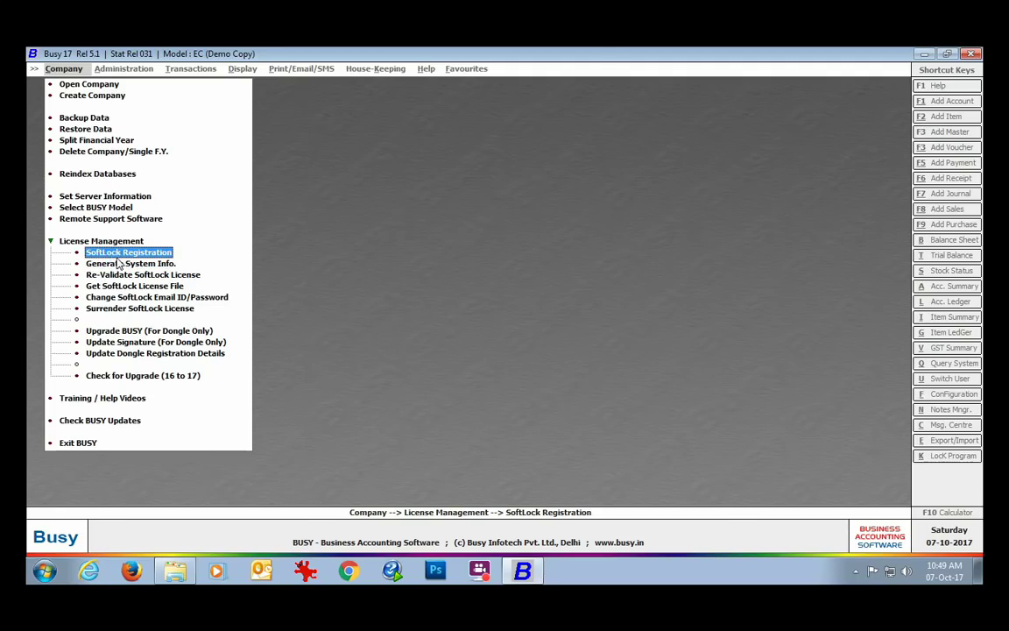
{"action": "left_click", "coordinate": [115, 254]}
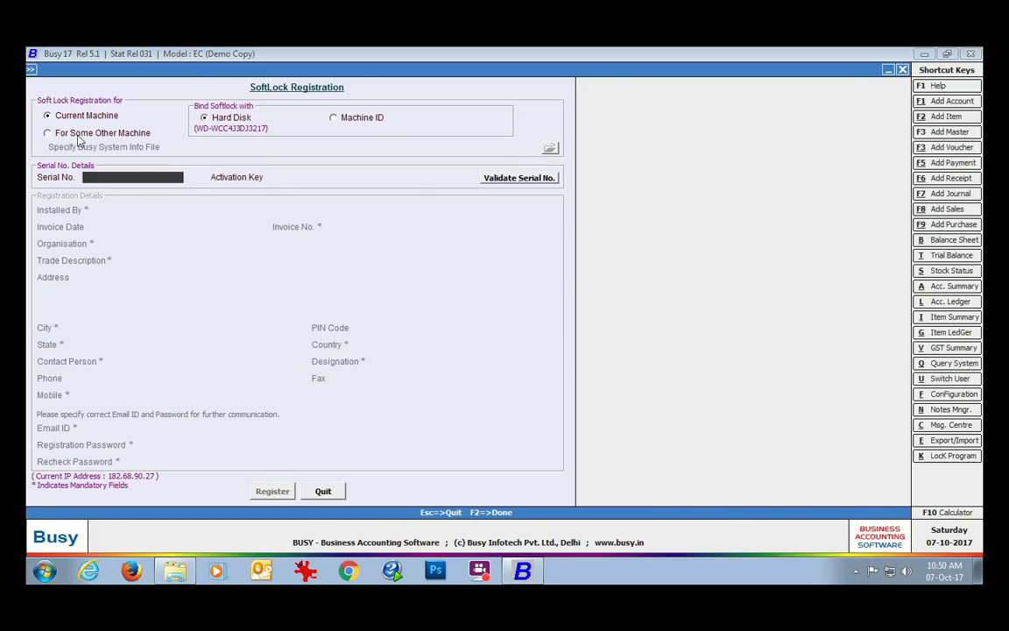
{"action": "left_click", "coordinate": [48, 133]}
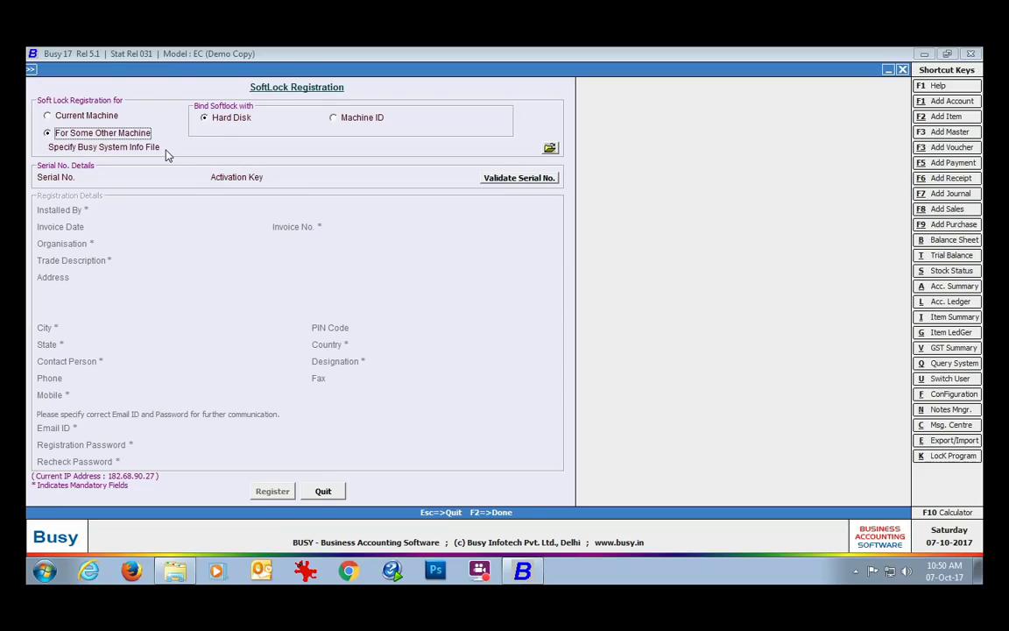
{"action": "left_click", "coordinate": [549, 148]}
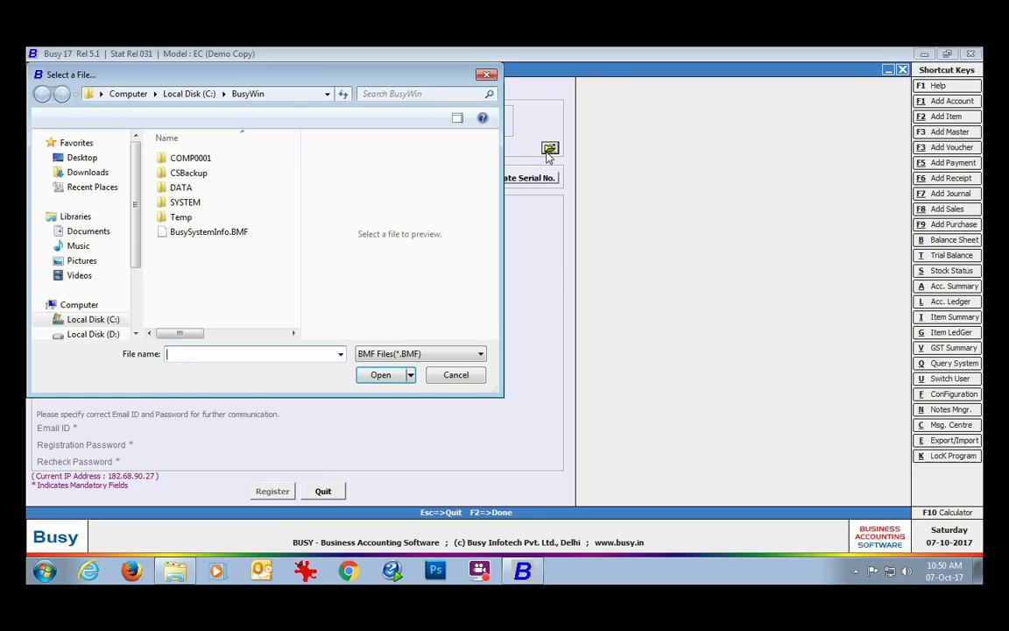
{"action": "left_click", "coordinate": [81, 158]}
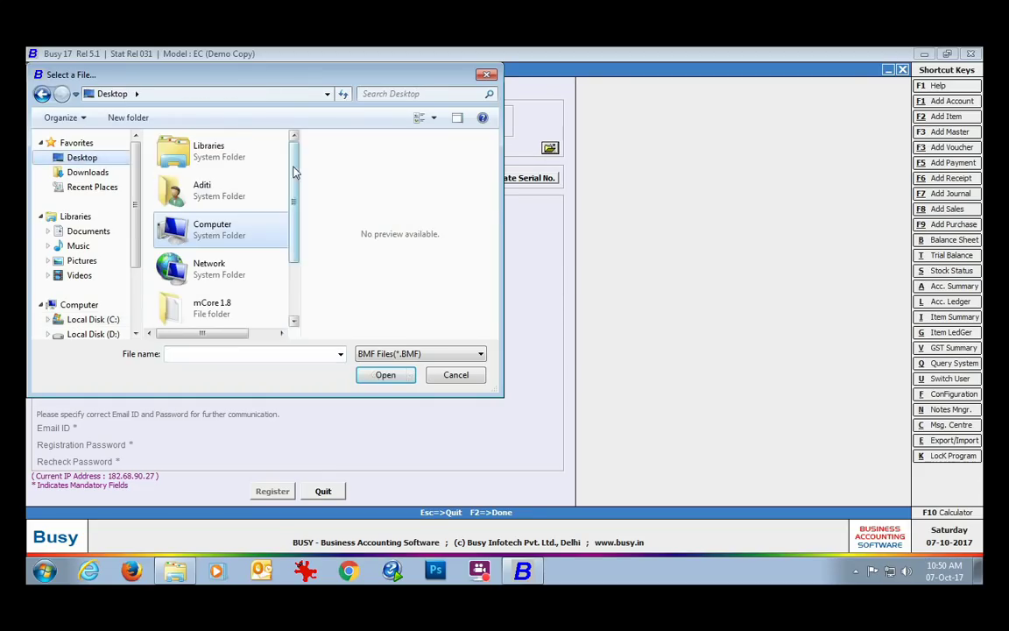
{"action": "scroll", "coordinate": [290, 289], "scroll_direction": "down", "scroll_amount": 2}
{"action": "left_click", "coordinate": [206, 298]}
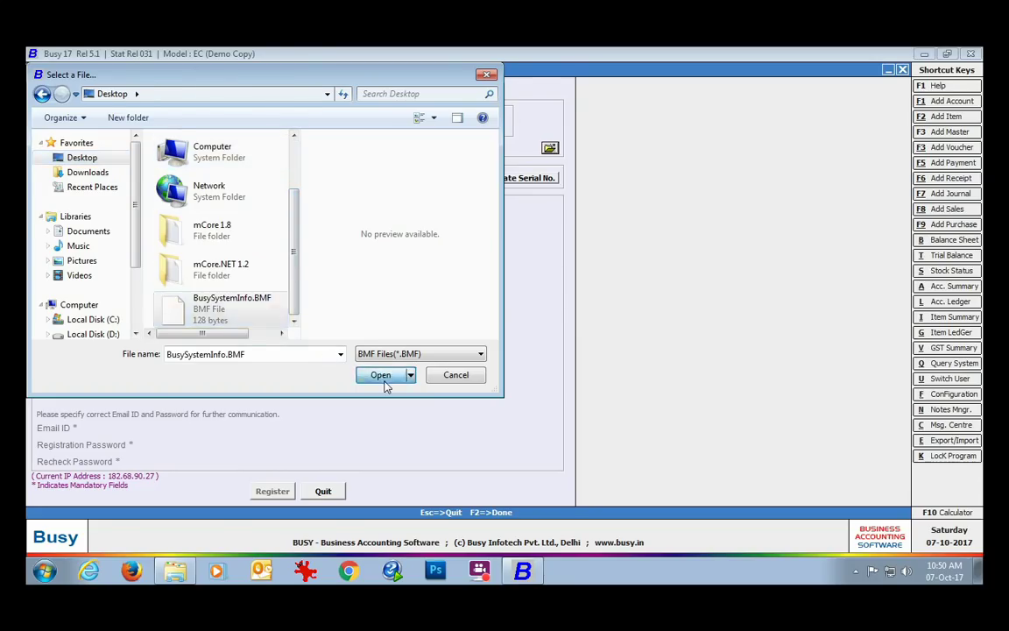
{"action": "left_click", "coordinate": [385, 375]}
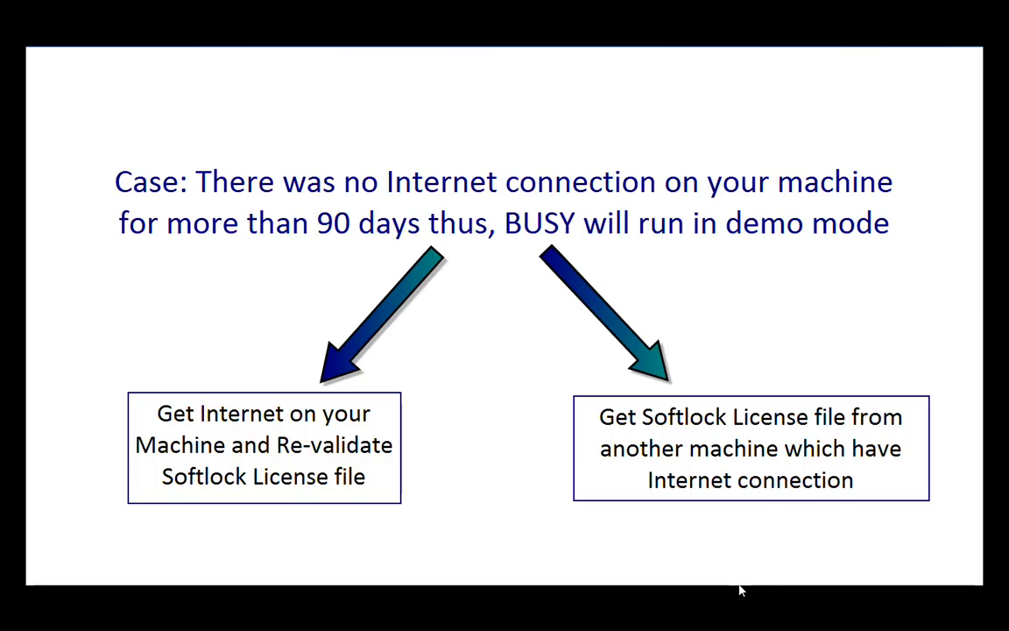
Advance the presentation past the no-Internet-for-90-days demo mode slide.
{"action": "key", "text": "Right"}
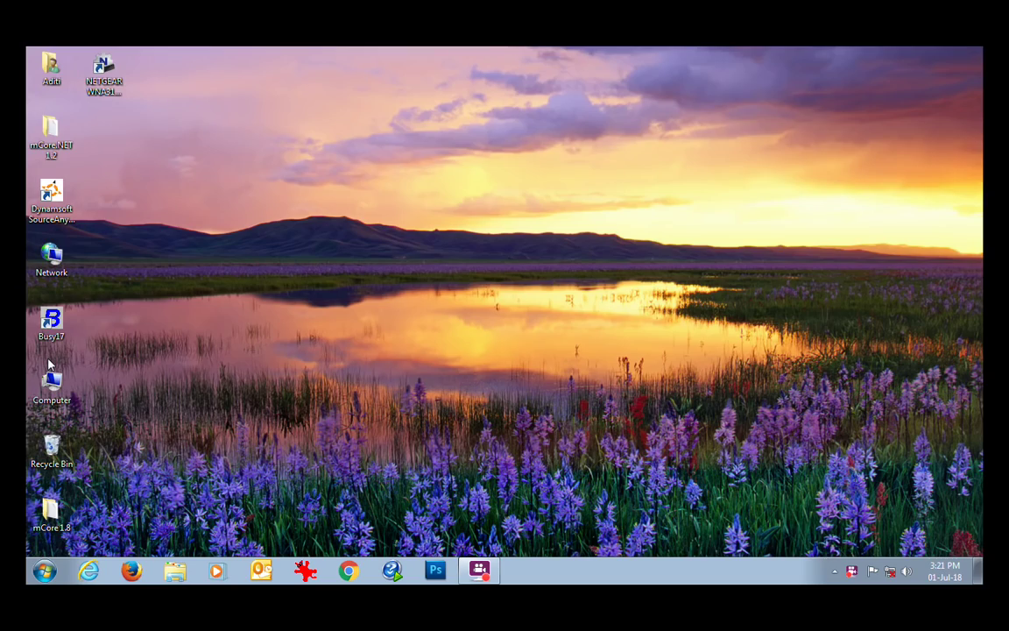
Launch BUSY 17, dismiss the validation warning, and start re-validating the SoftLock licence.
{"action": "double_click", "coordinate": [58, 335]}
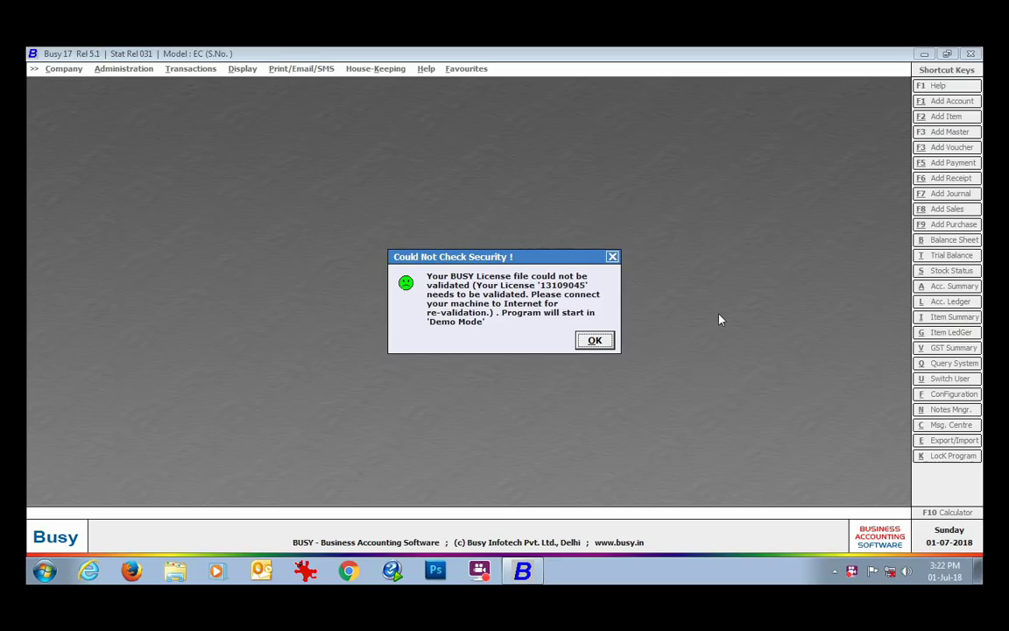
{"action": "left_click", "coordinate": [594, 341]}
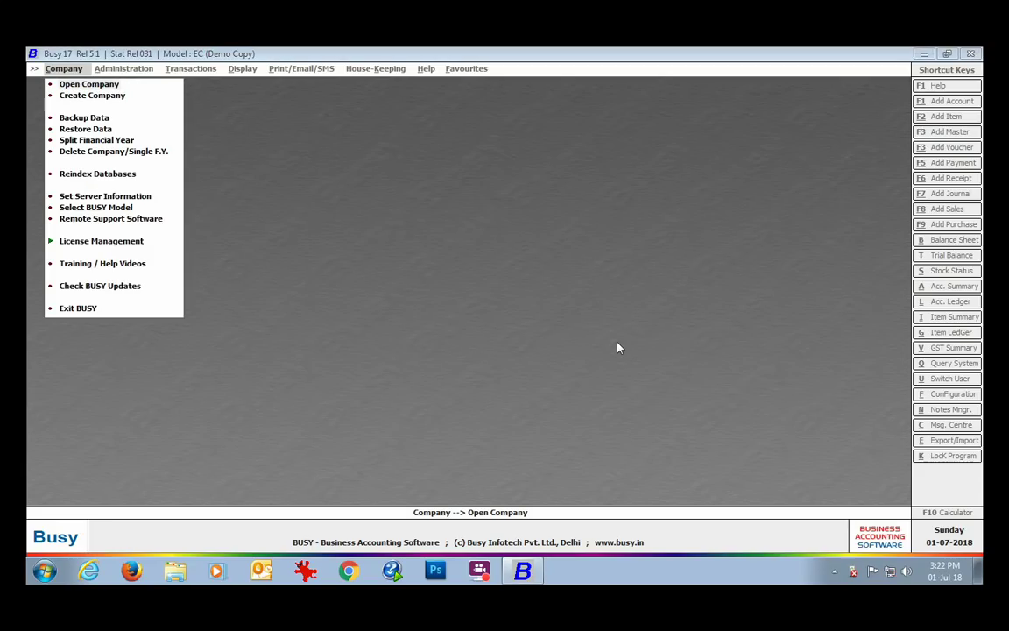
{"action": "left_click", "coordinate": [96, 241]}
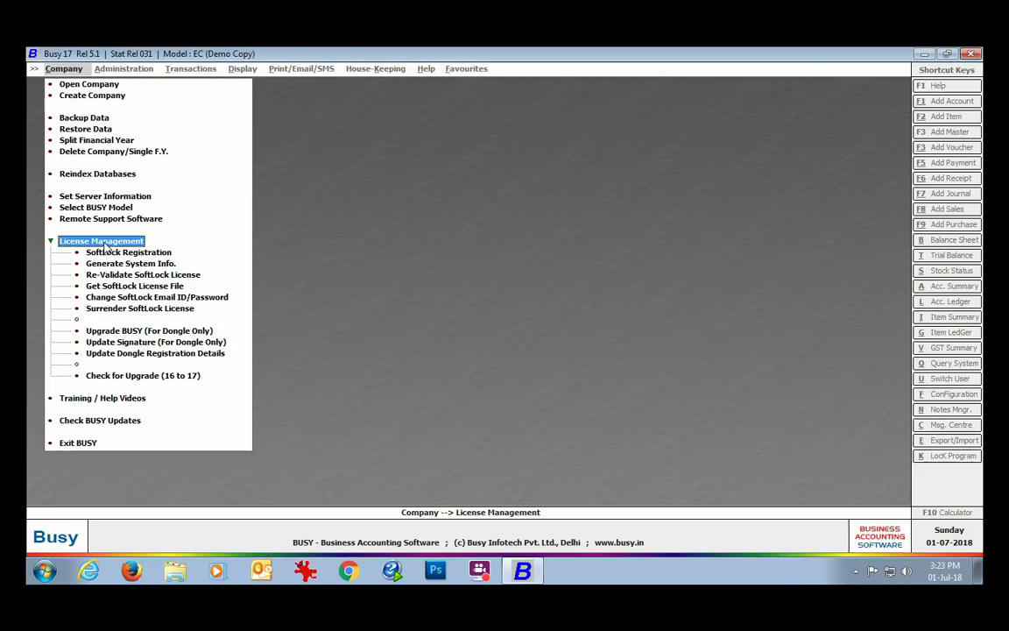
{"action": "left_click", "coordinate": [184, 277]}
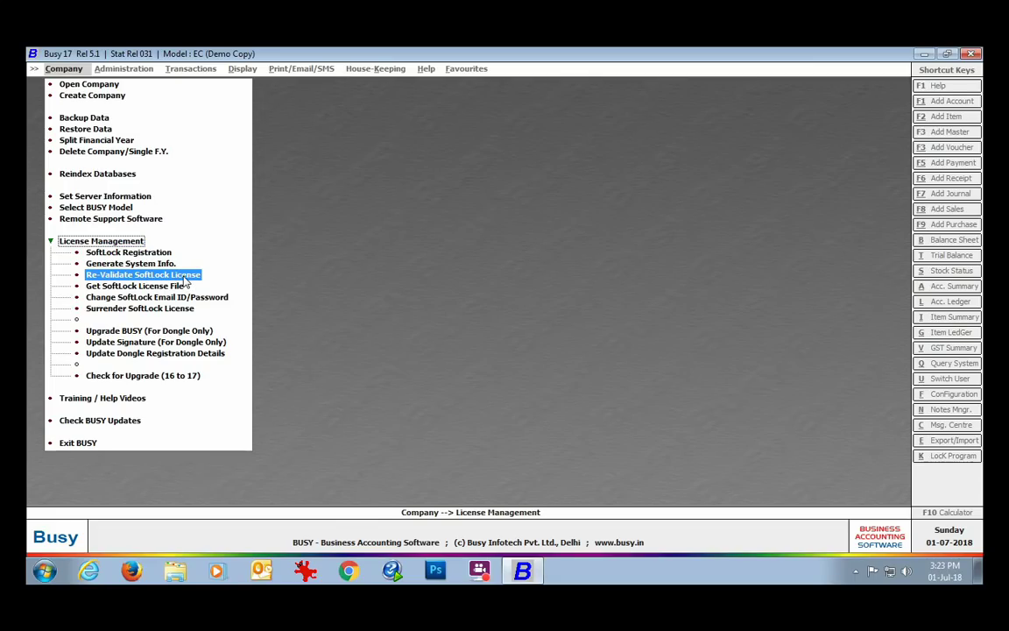
{"action": "left_click", "coordinate": [186, 280]}
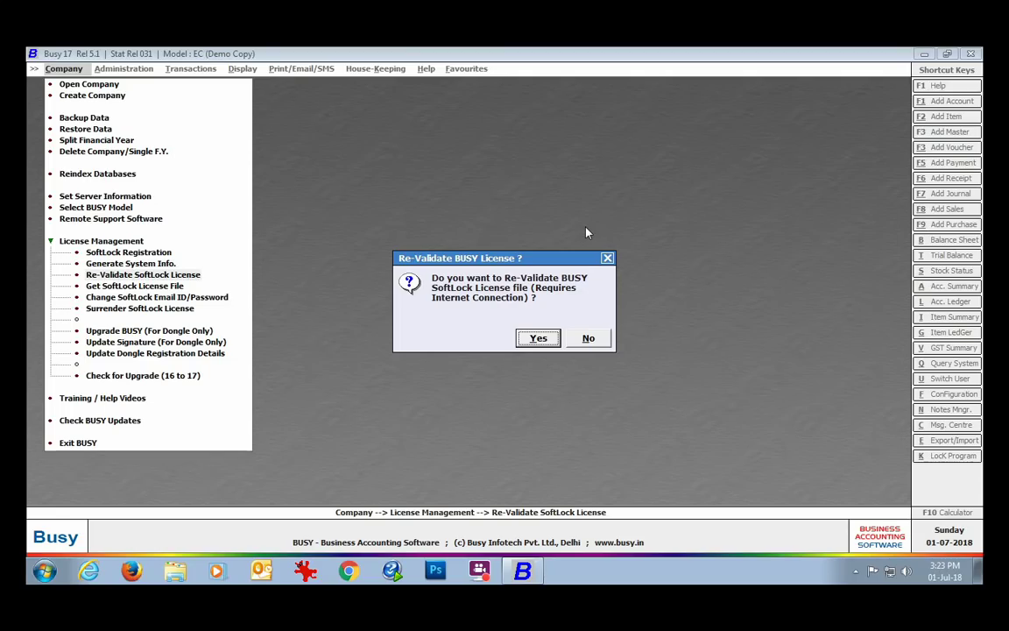
Confirm online re-validation, then restart BUSY and acknowledge the valid SoftLock security check.
{"action": "left_click", "coordinate": [537, 338]}
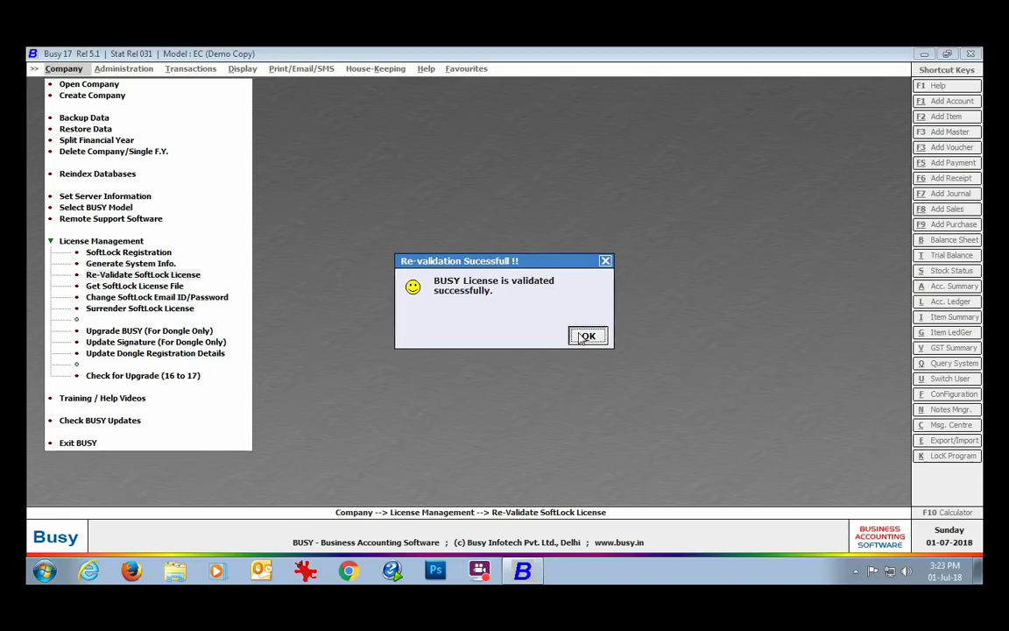
{"action": "left_click", "coordinate": [582, 337]}
{"action": "left_click", "coordinate": [78, 442]}
{"action": "double_click", "coordinate": [68, 332]}
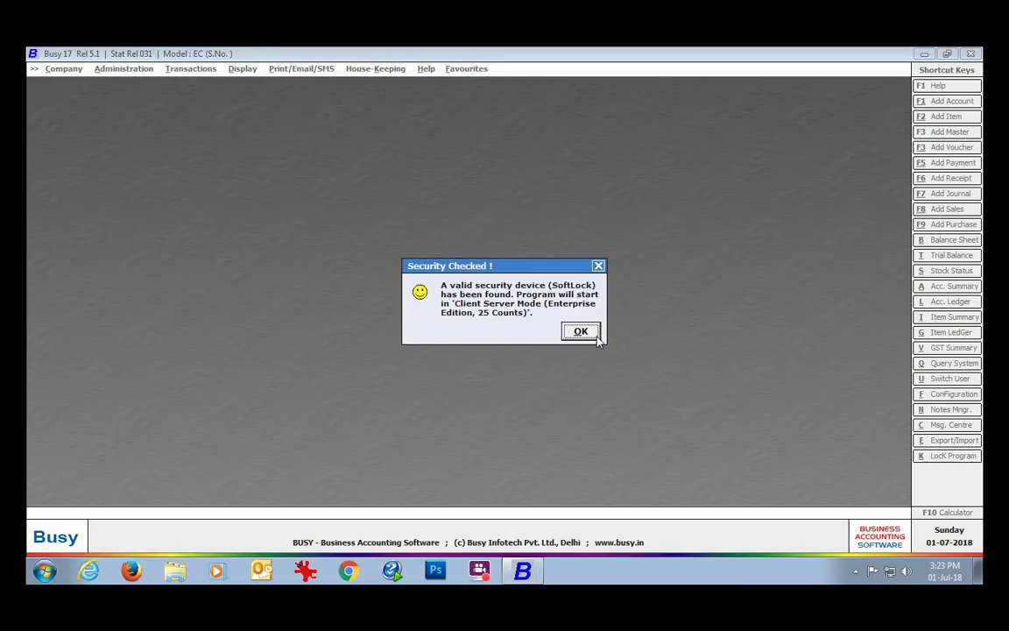
{"action": "left_click", "coordinate": [581, 332]}
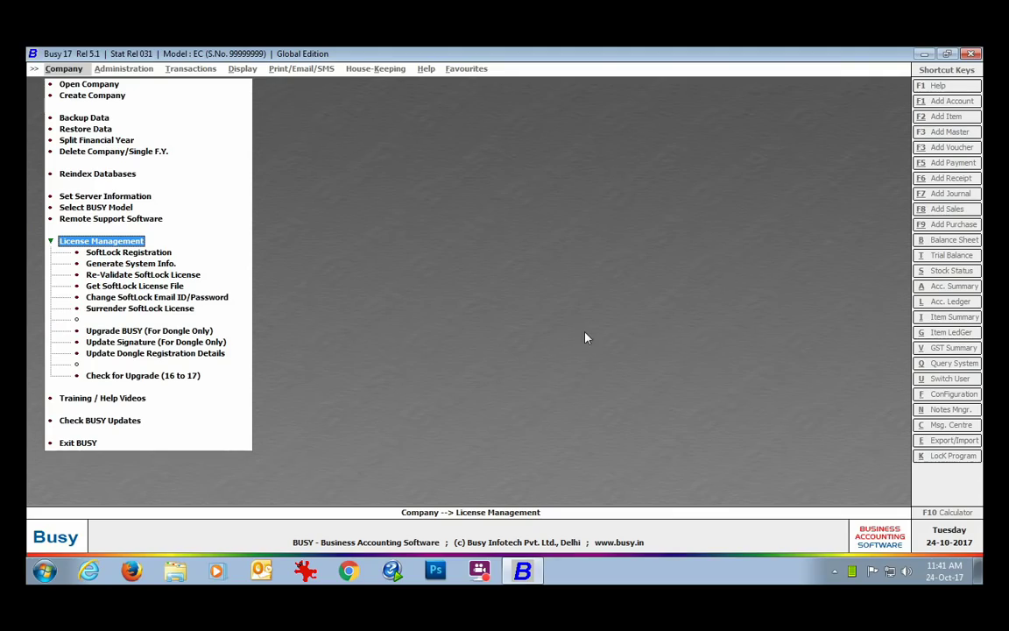
Request the SoftLock licence file using the serial number, registered e-mail and account password.
{"action": "left_click", "coordinate": [179, 288]}
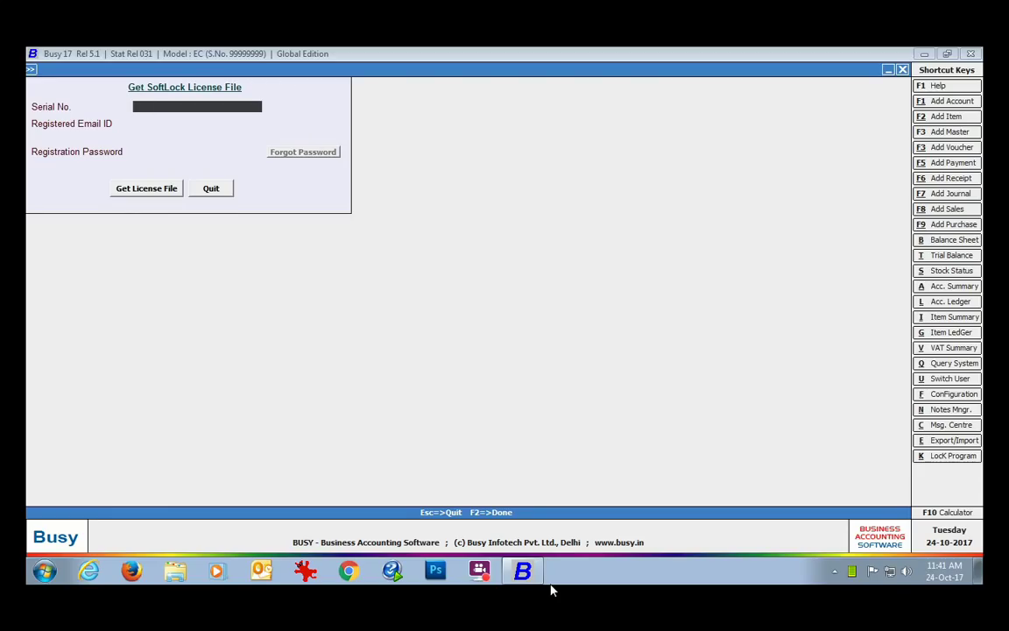
{"action": "type", "text": "13109045"}
{"action": "key", "text": "Return"}
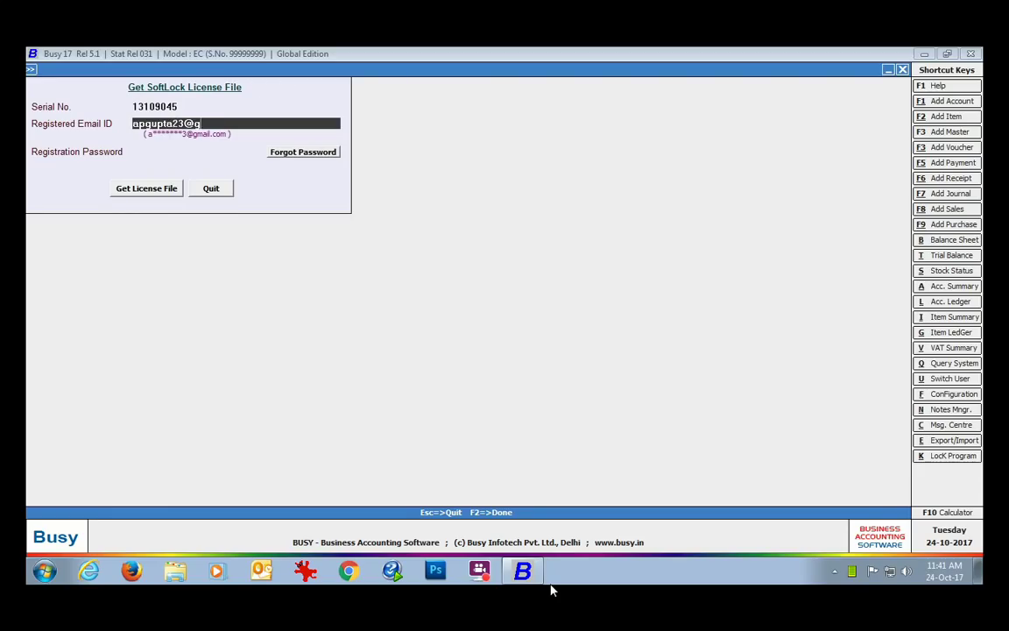
{"action": "key", "text": "Return"}
{"action": "type", "text": "********"}
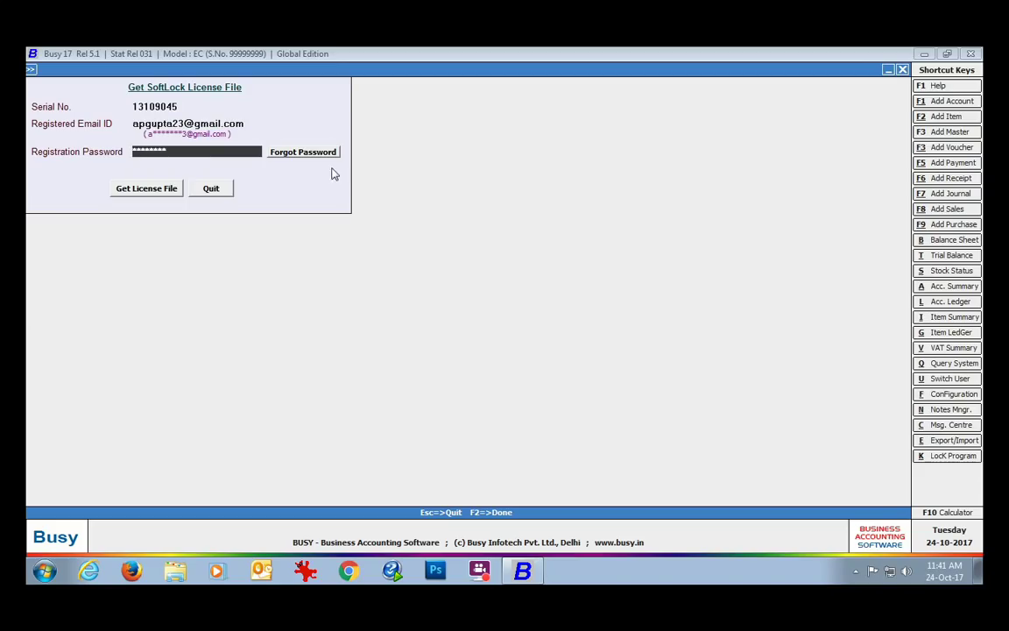
{"action": "left_click", "coordinate": [163, 193]}
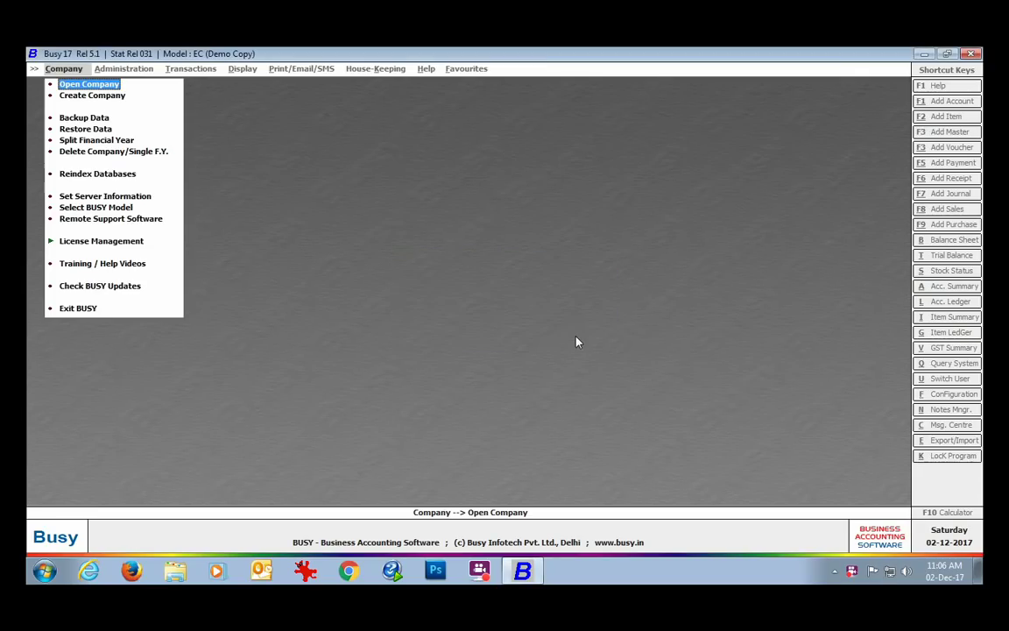
Re-request the licence file with serial number, e-mail and password, and accept the mailed-success message.
{"action": "left_click", "coordinate": [132, 241]}
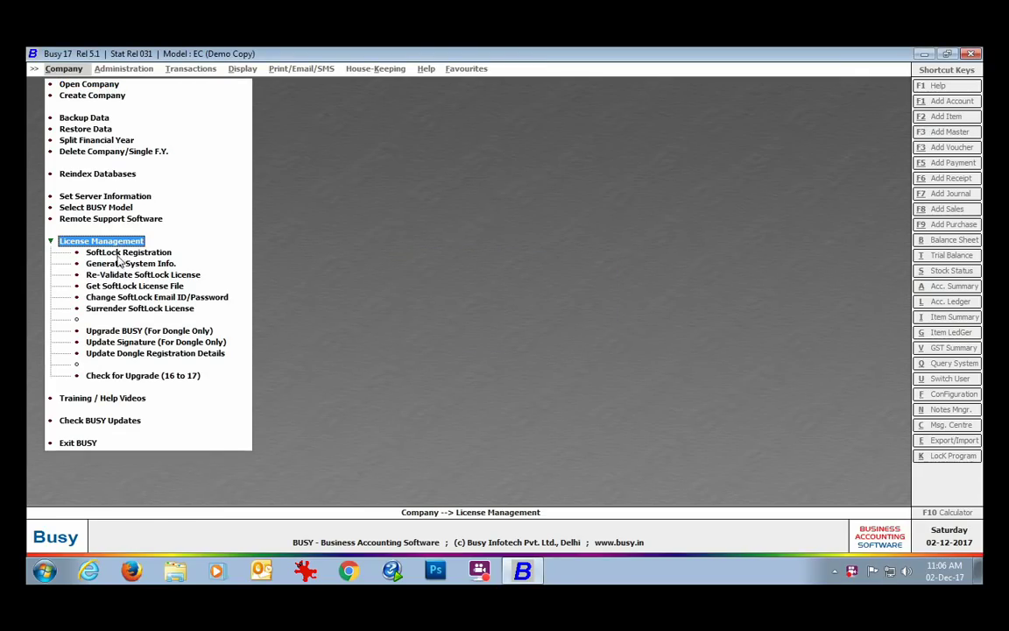
{"action": "left_click", "coordinate": [157, 286]}
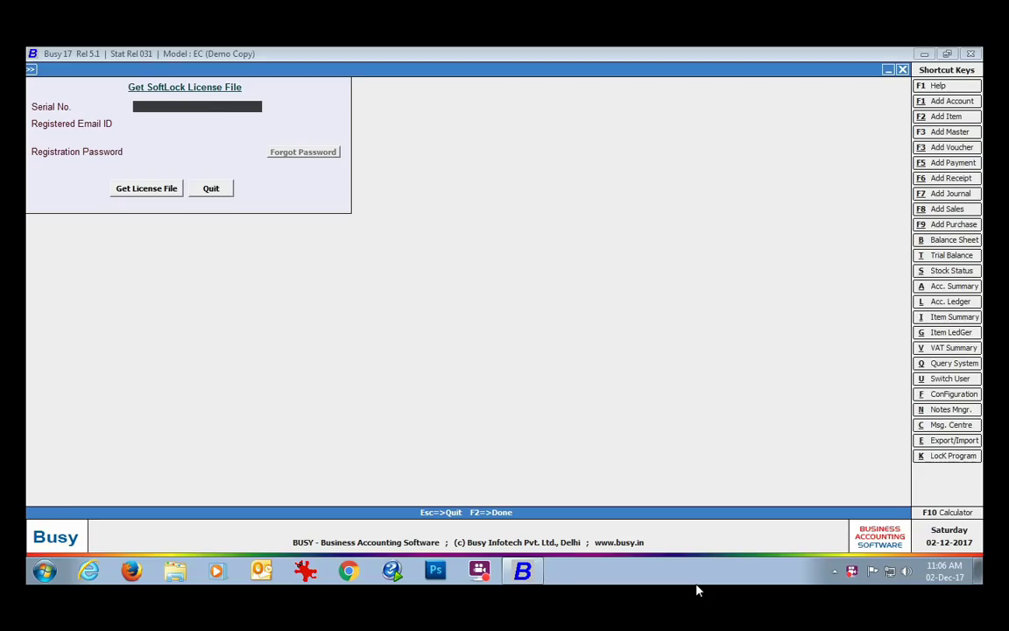
{"action": "type", "text": "13109045"}
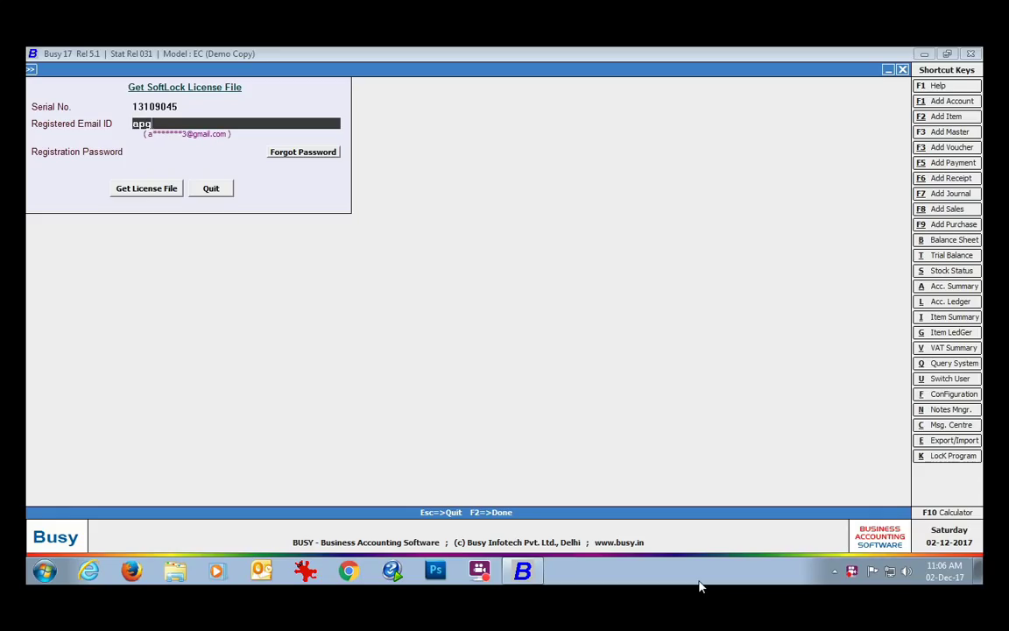
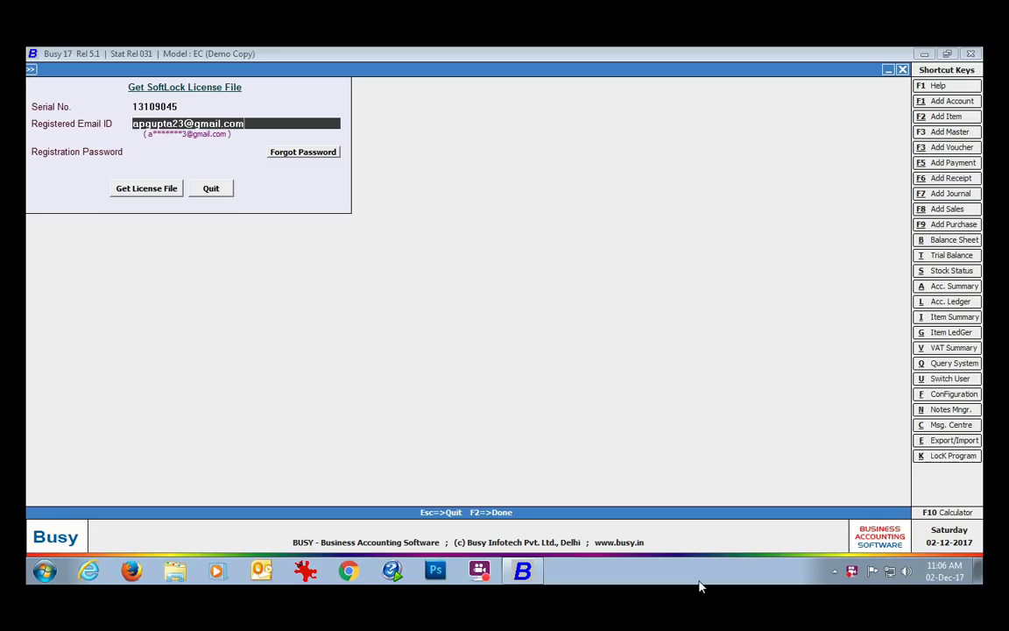
{"action": "key", "text": "Return"}
{"action": "type", "text": "********"}
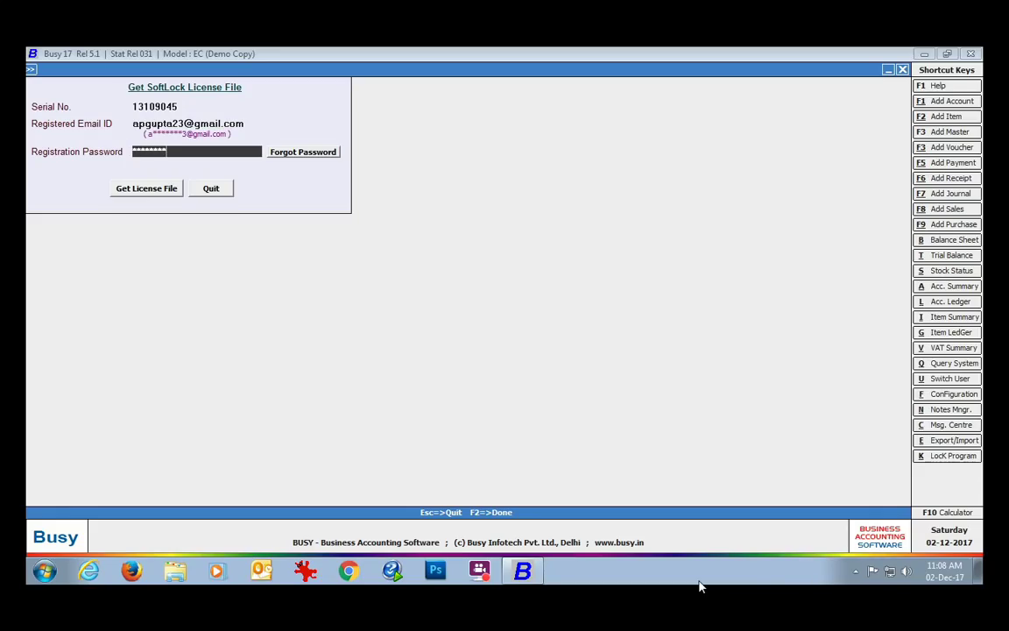
{"action": "left_click", "coordinate": [133, 193]}
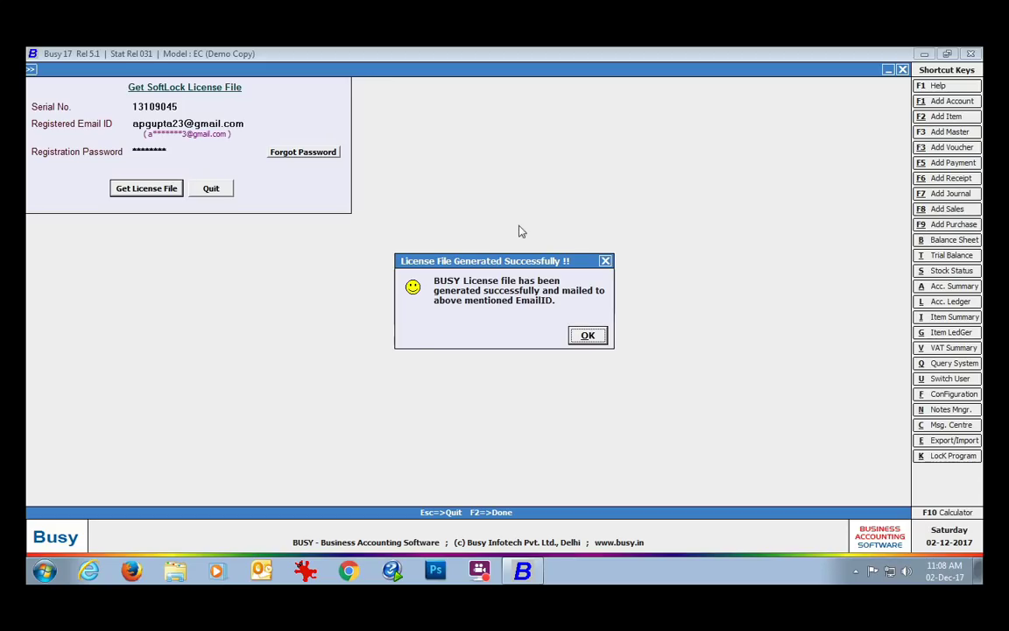
{"action": "left_click", "coordinate": [586, 336]}
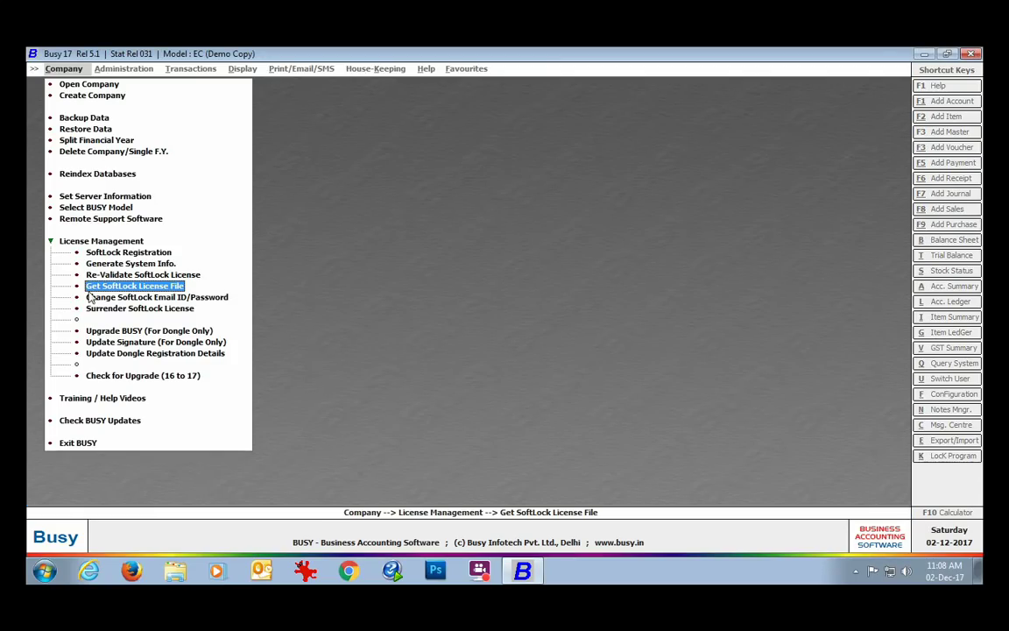
{"action": "left_click", "coordinate": [219, 299]}
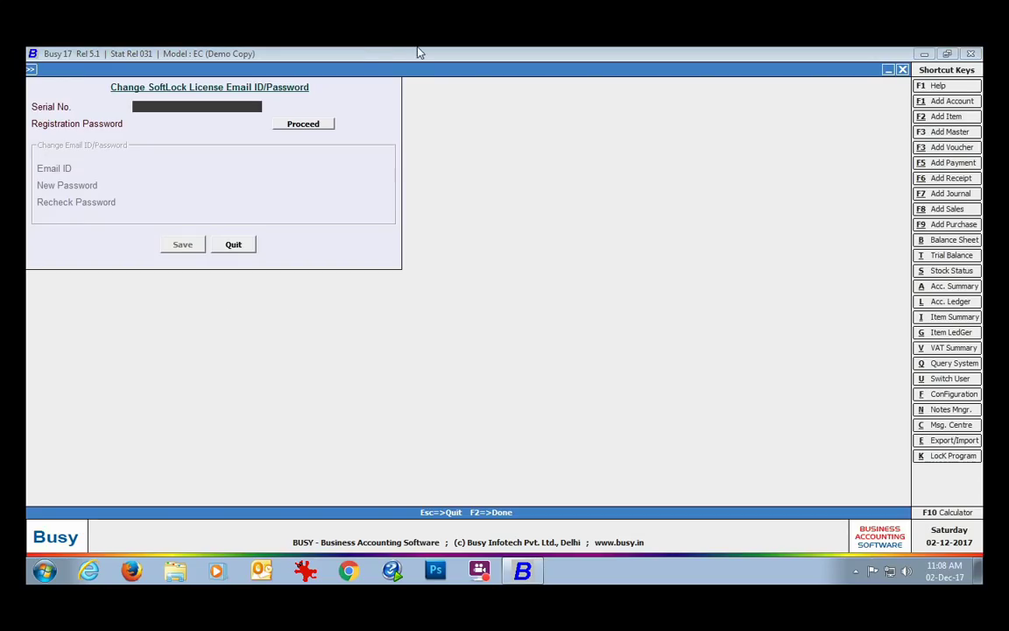
{"action": "left_click", "coordinate": [232, 247]}
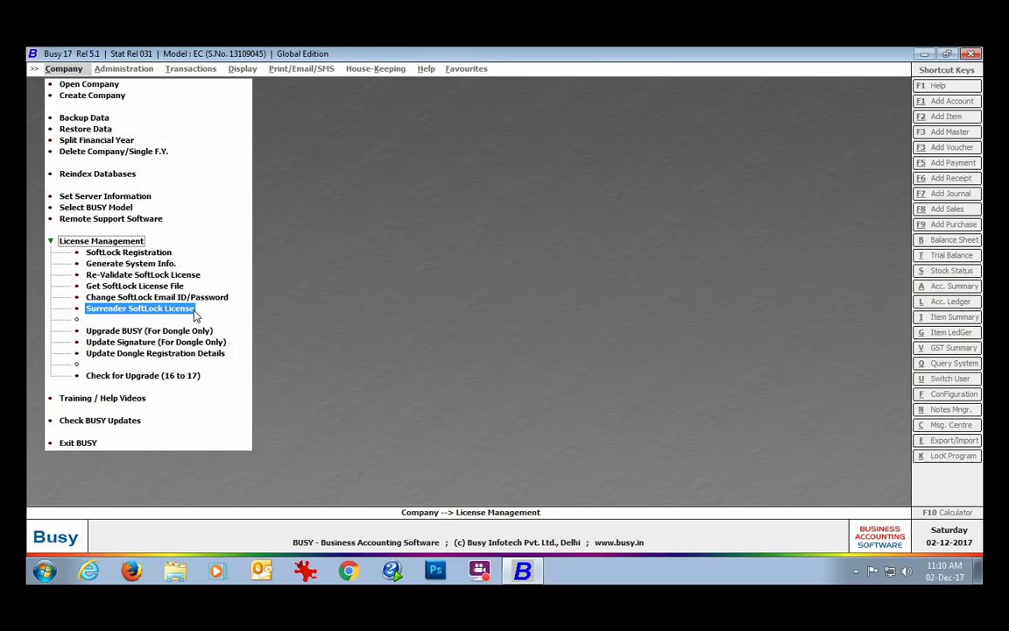
Start surrendering the SoftLock licence past the warning, entering serial number, registered e-mail and password.
{"action": "left_click", "coordinate": [193, 311]}
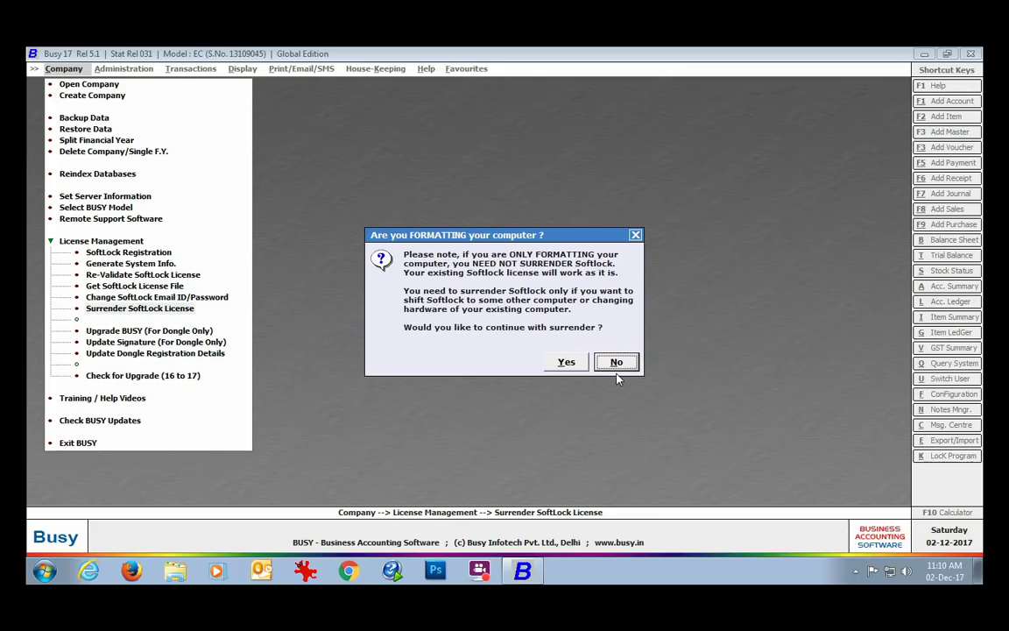
{"action": "left_click", "coordinate": [566, 361]}
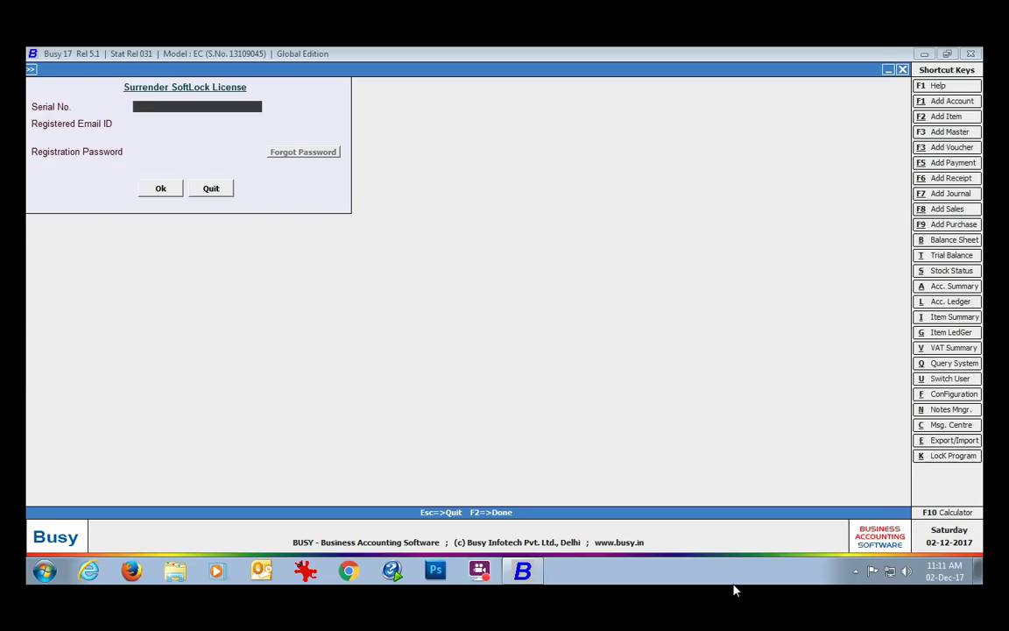
{"action": "type", "text": "13109045"}
{"action": "key", "text": "Return"}
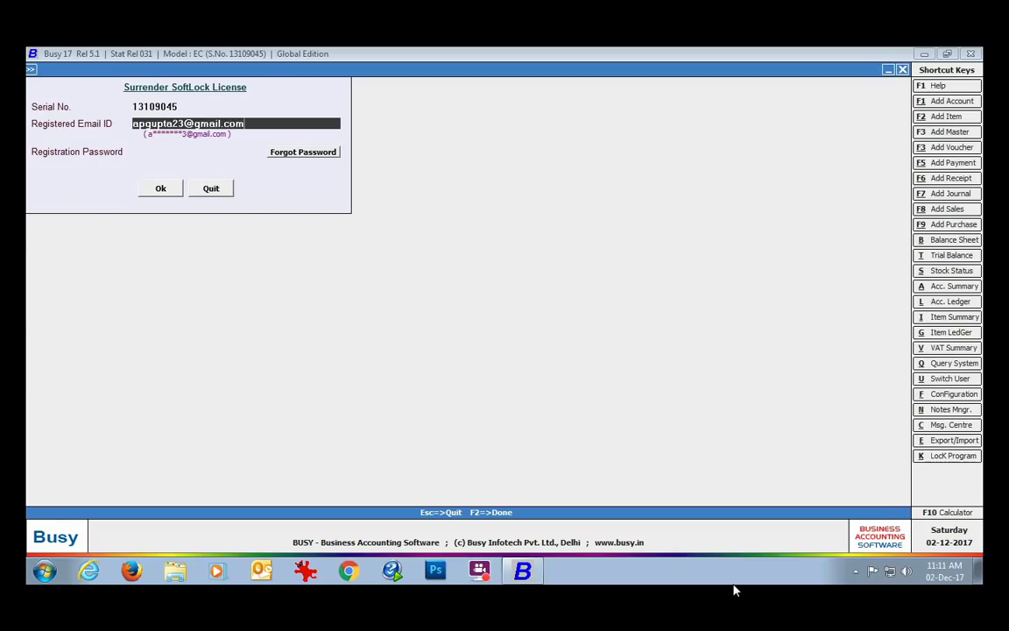
{"action": "key", "text": "Return"}
{"action": "type", "text": "********"}
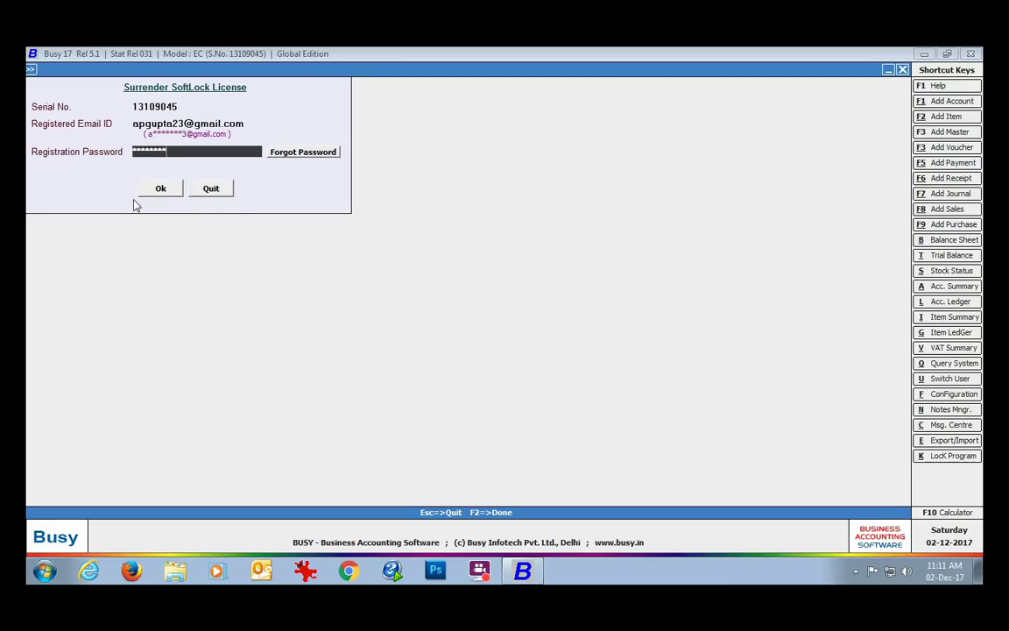
Submit and confirm the surrender, acknowledge the success message, and quit BUSY.
{"action": "left_click", "coordinate": [161, 192]}
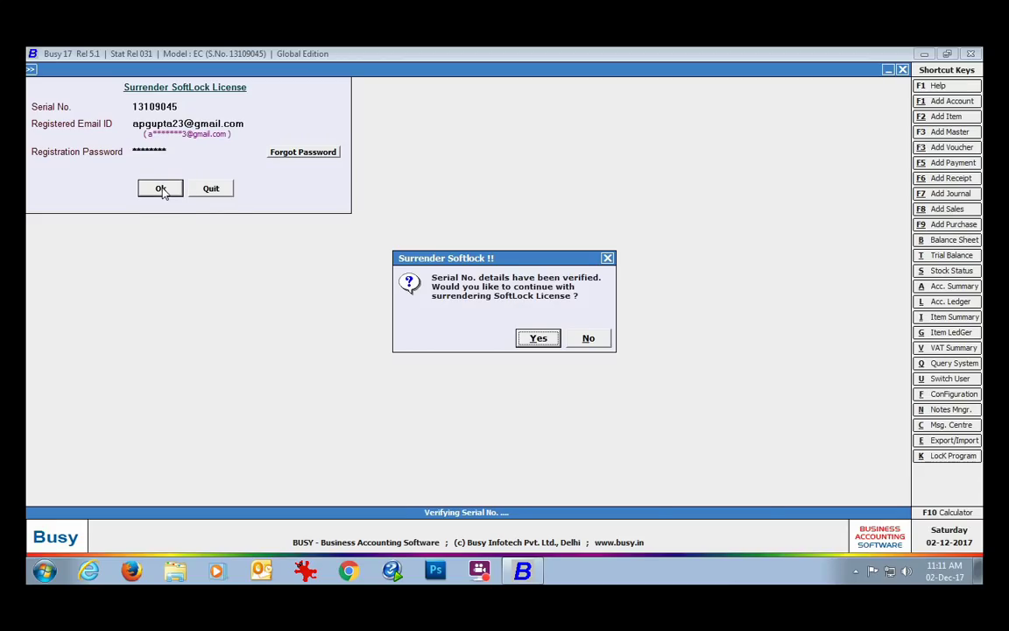
{"action": "left_click", "coordinate": [538, 339]}
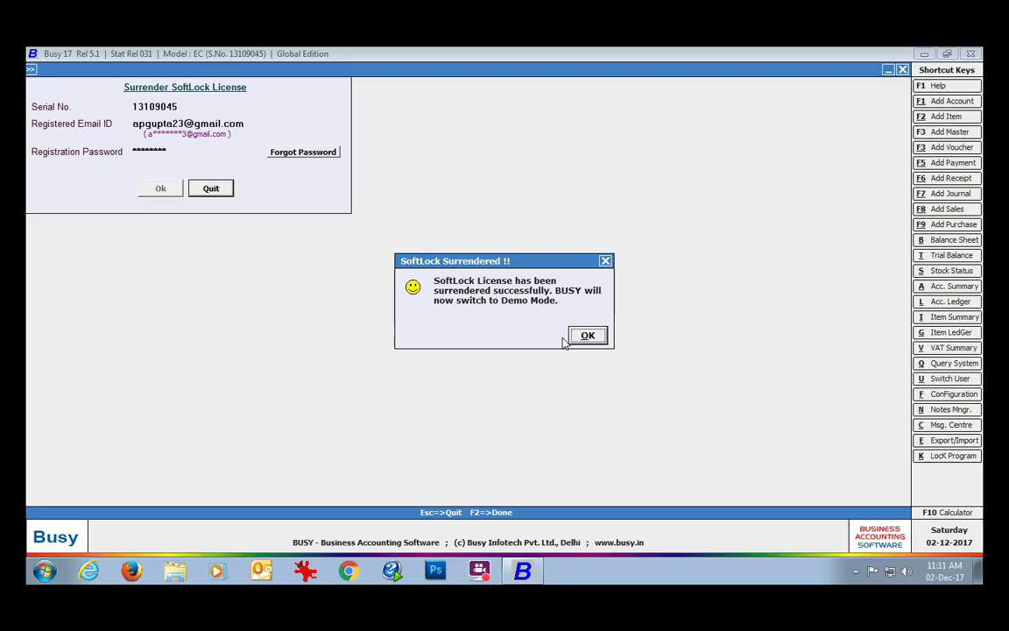
{"action": "left_click", "coordinate": [584, 337]}
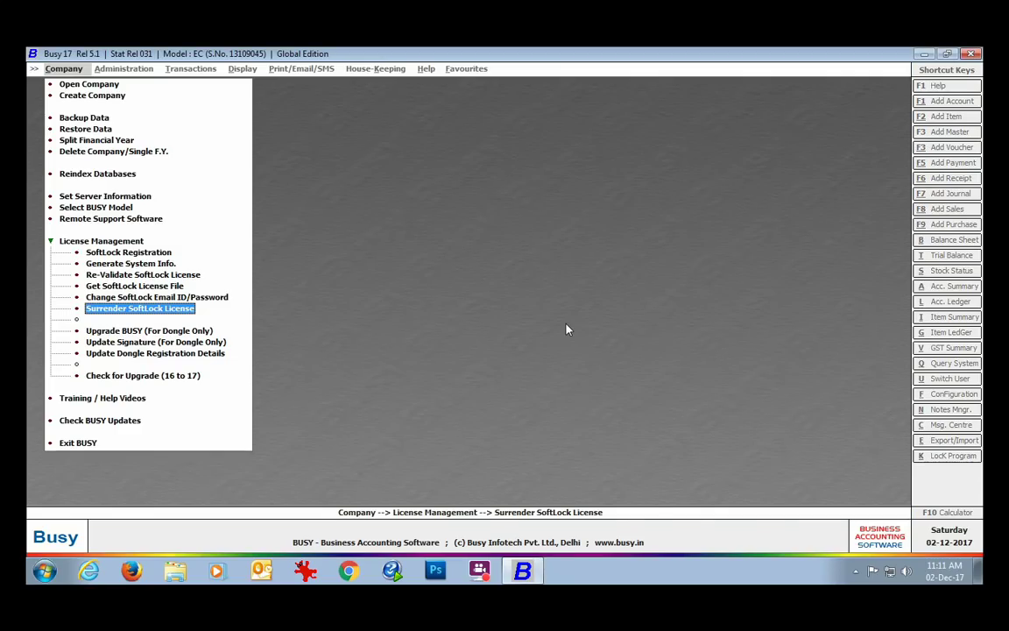
{"action": "left_click", "coordinate": [120, 445]}
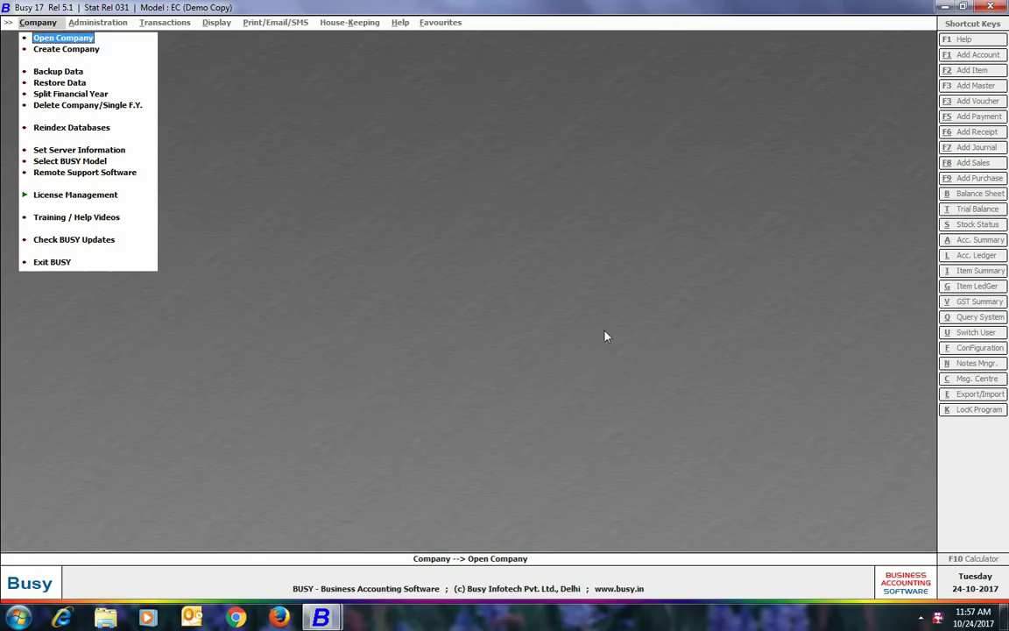
Open SoftLock Registration under License Management and advance its FAQ to questions 4–6.
{"action": "left_click", "coordinate": [79, 195]}
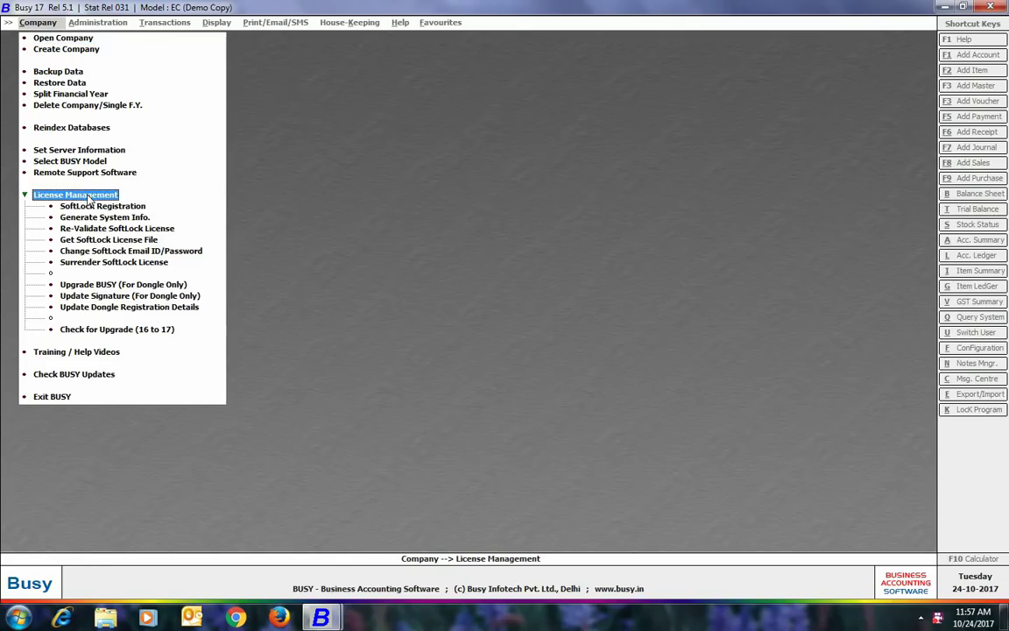
{"action": "left_click", "coordinate": [86, 206]}
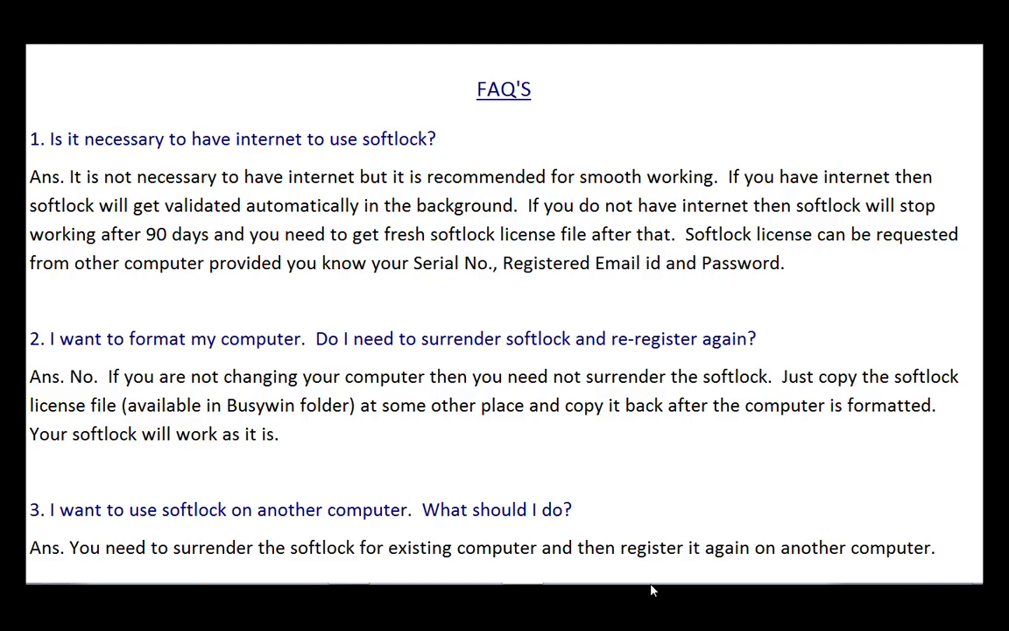
{"action": "left_click", "coordinate": [651, 590]}
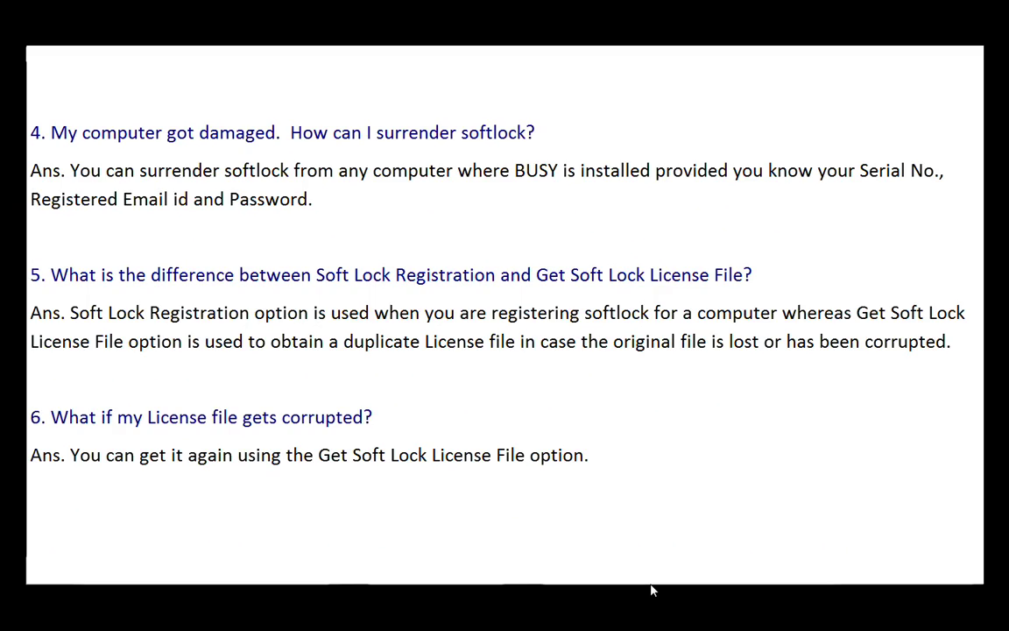